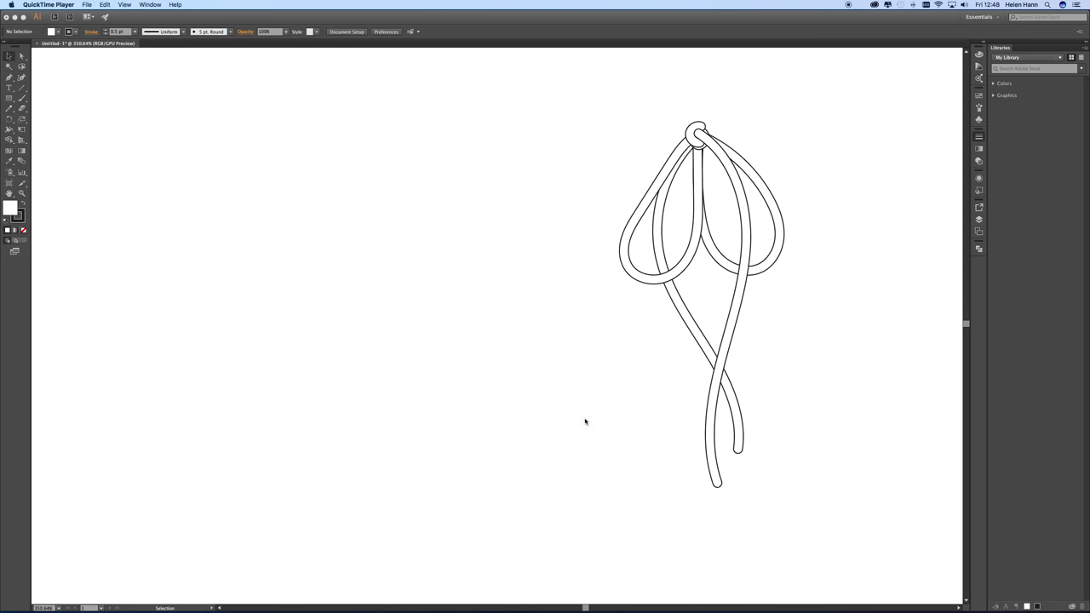
- Draw two long tail strokes side by side with the Pencil tool
left_click(9, 111)
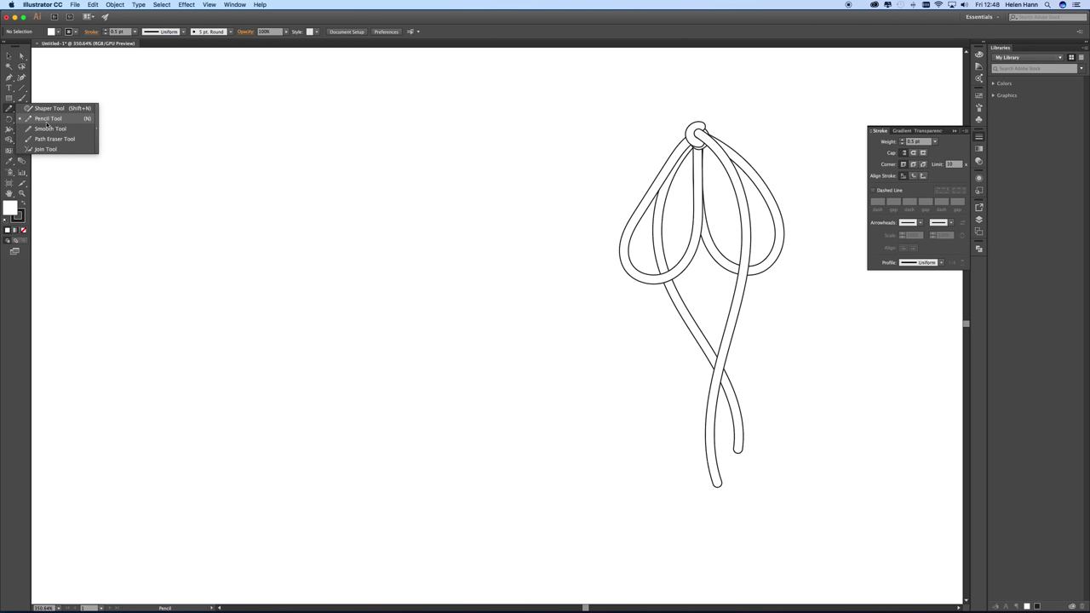
left_click(47, 119)
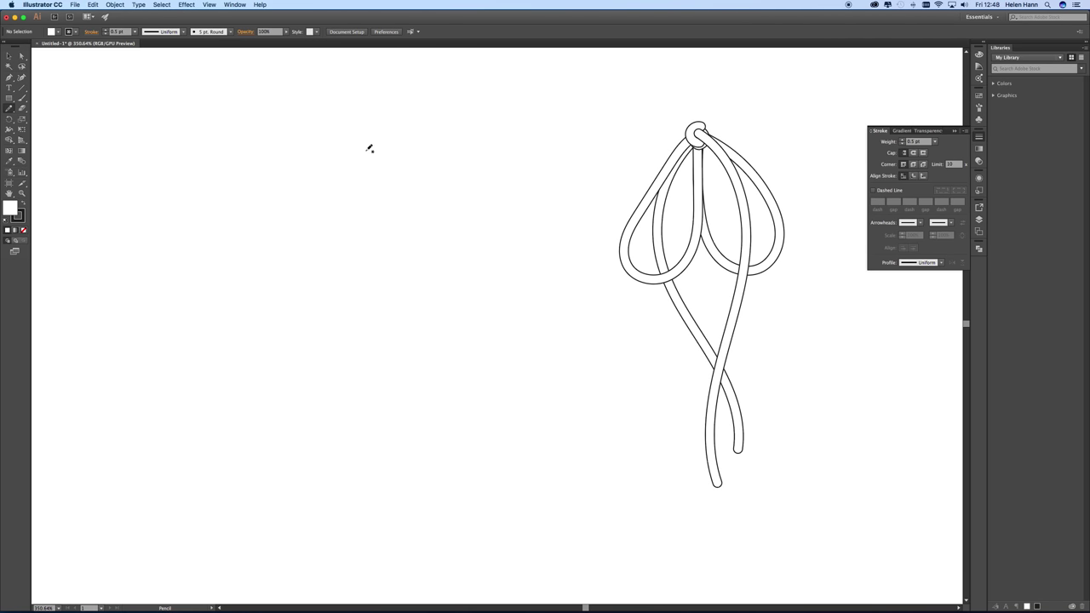
left_click_drag(367, 150, 373, 381)
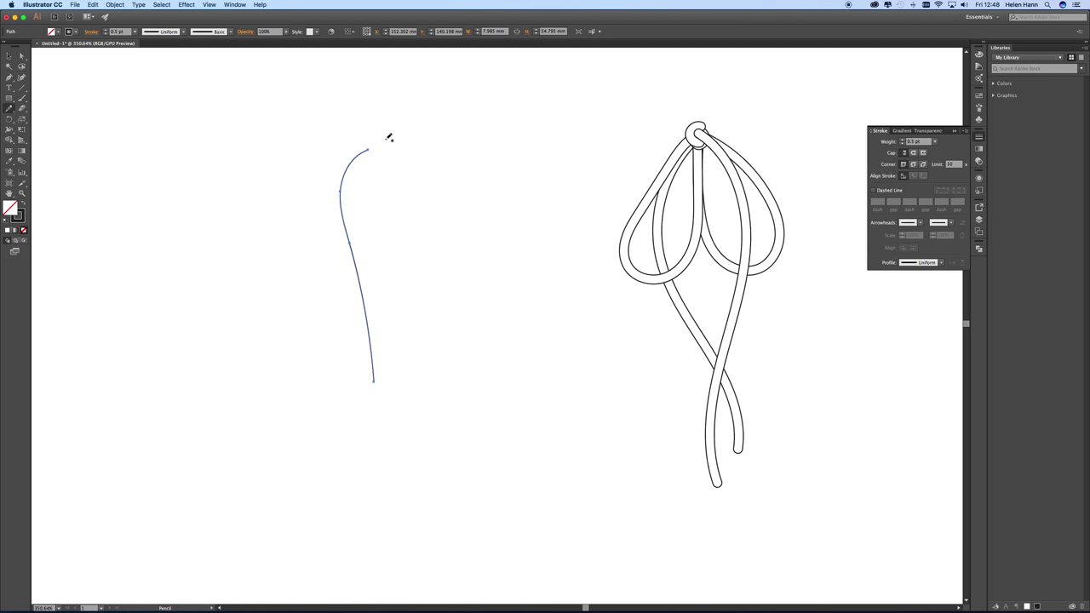
left_click_drag(374, 130, 415, 365)
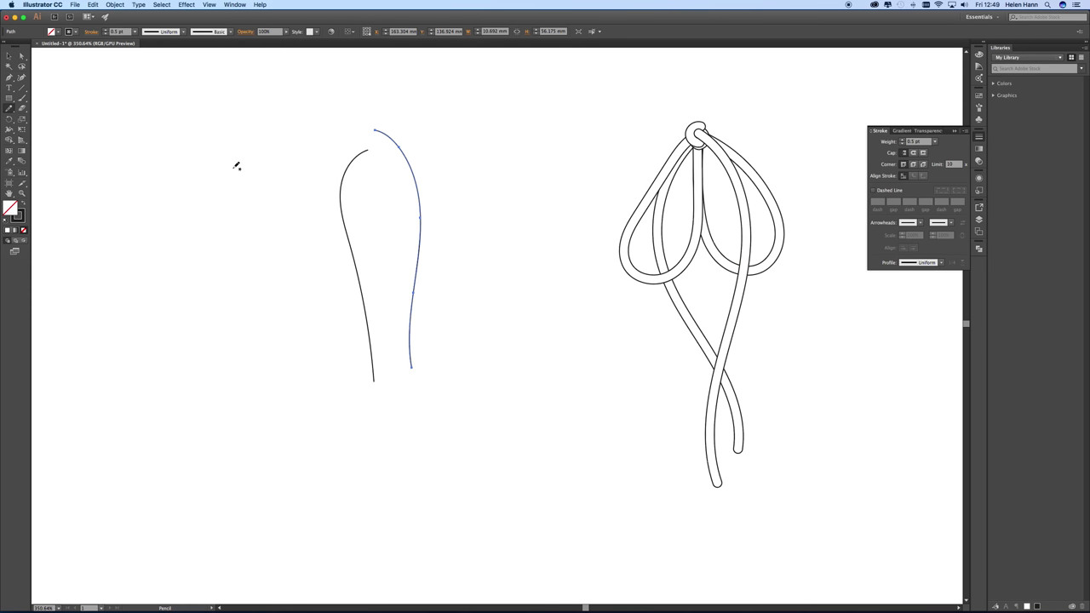
- Draw a large and a smaller teardrop loop plus two small knot curls, then marquee-select all strokes
left_click_drag(237, 165, 236, 168)
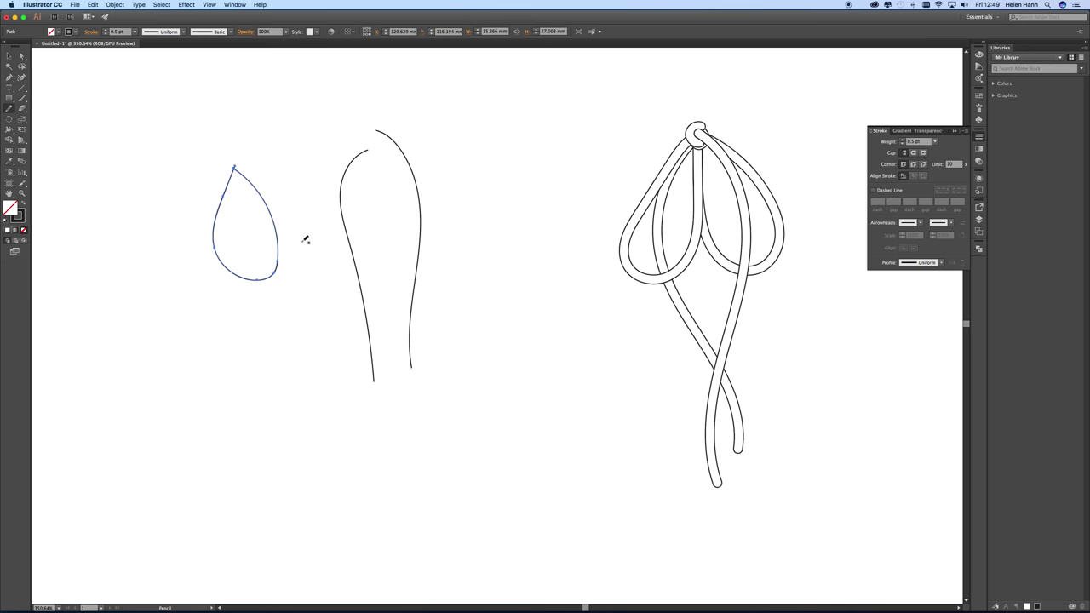
mouse_move(311, 267)
left_mouse_down()
mouse_move(308, 377)
mouse_move(313, 265)
left_mouse_up()
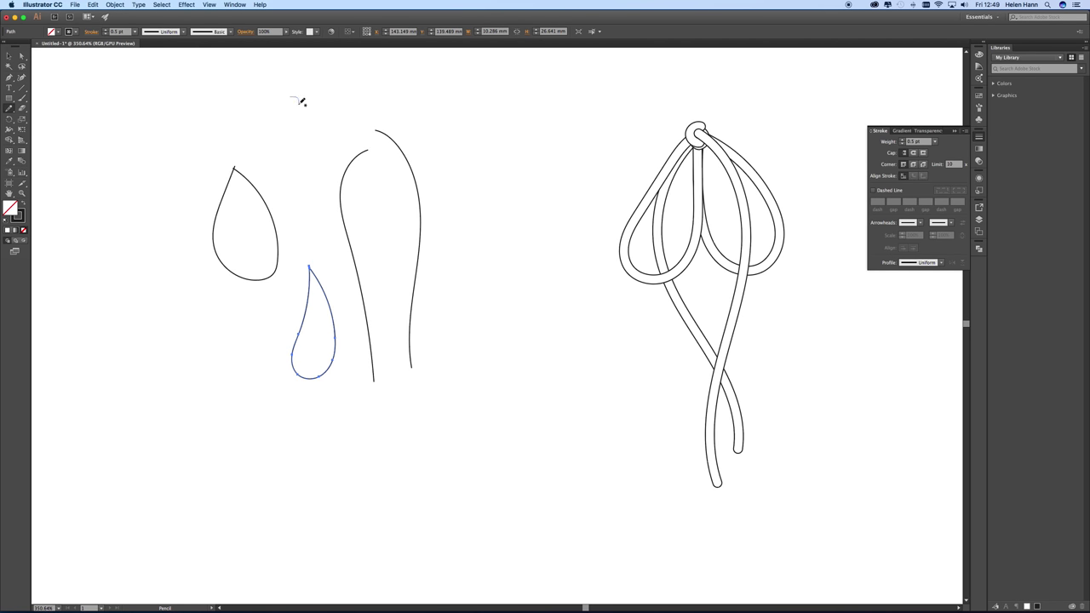
left_click_drag(288, 96, 289, 107)
left_click_drag(276, 120, 276, 130)
left_click(7, 56)
mouse_move(182, 77)
left_mouse_down()
mouse_move(452, 392)
mouse_move(454, 419)
left_mouse_up()
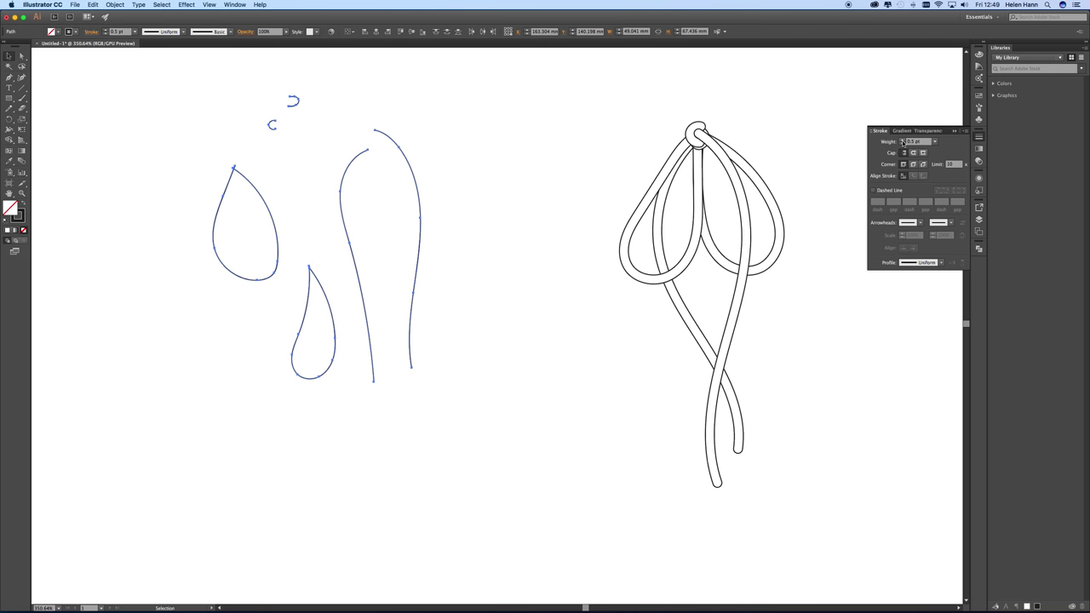
- Set the selected strokes to 5 pt weight with Round Cap and Round Join
left_click(902, 142)
left_click(903, 141)
left_click(903, 140)
left_click(902, 140)
left_click(903, 140)
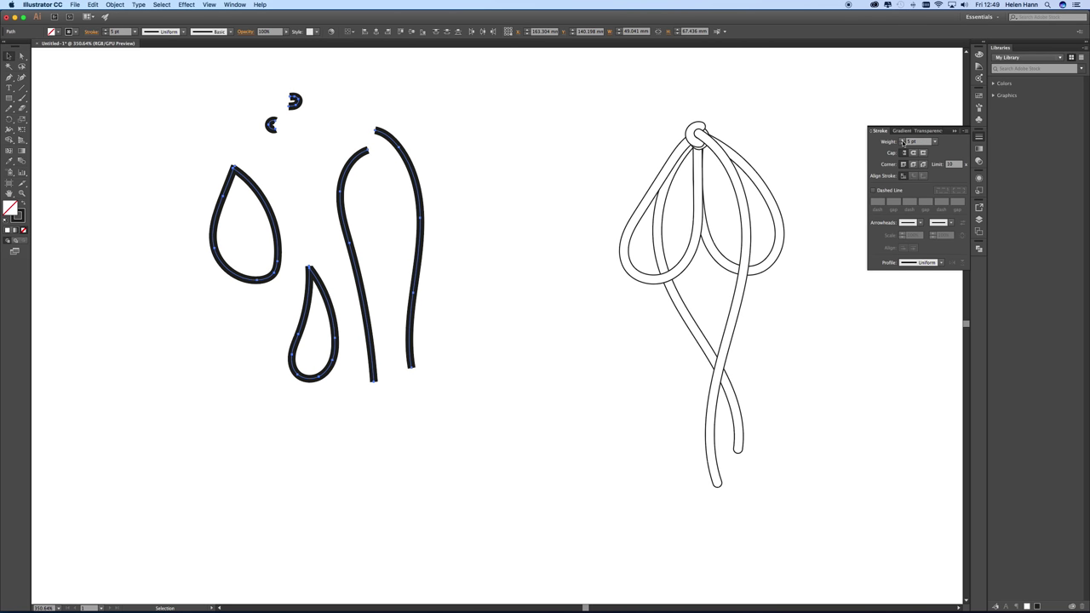
left_click(903, 140)
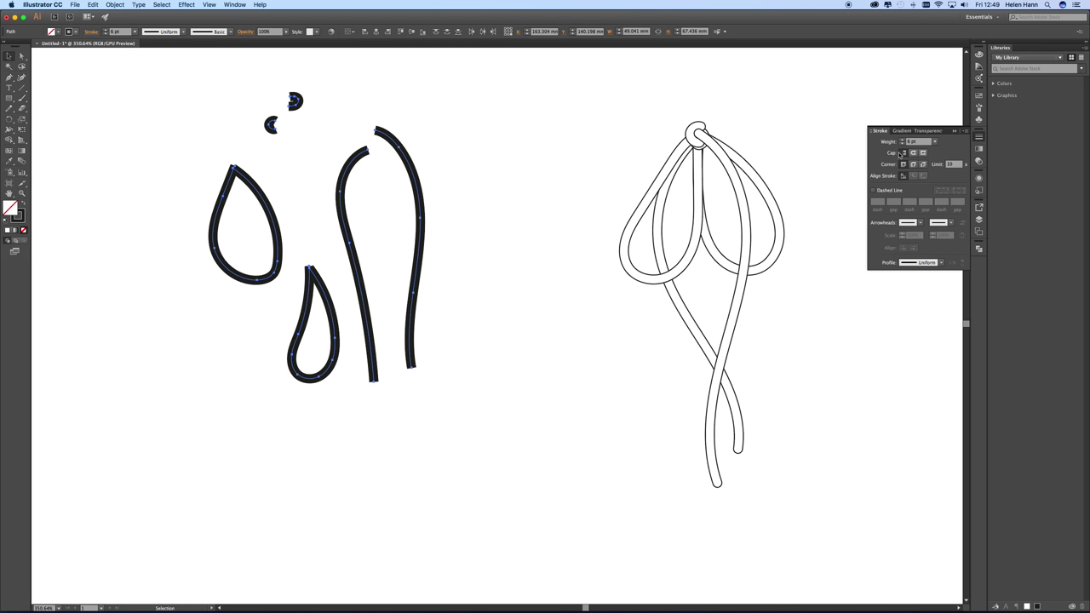
left_click(915, 143)
left_click(902, 144)
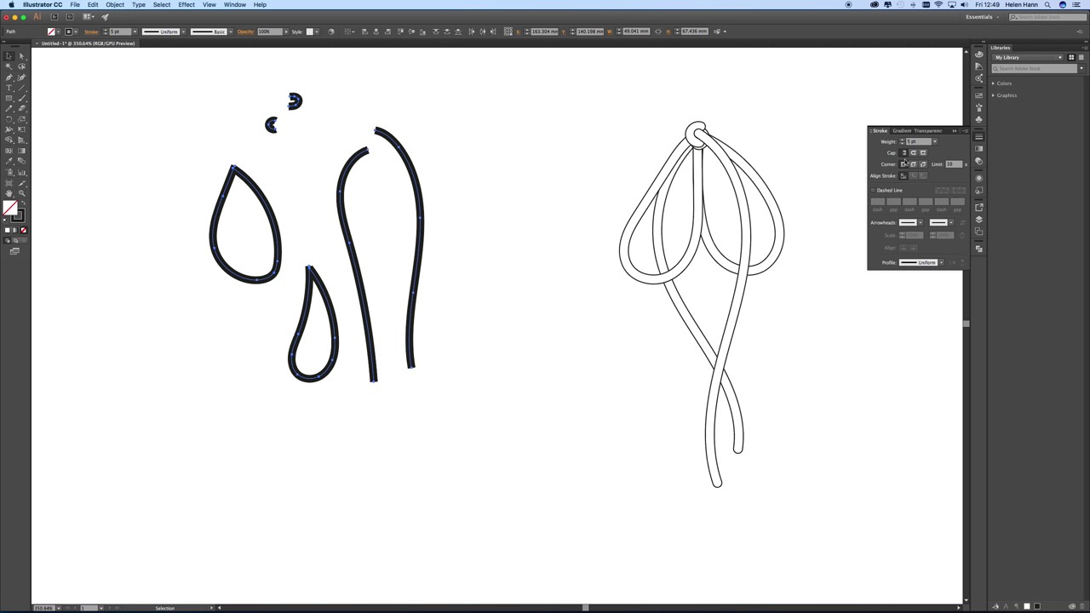
left_click(913, 153)
left_click(913, 164)
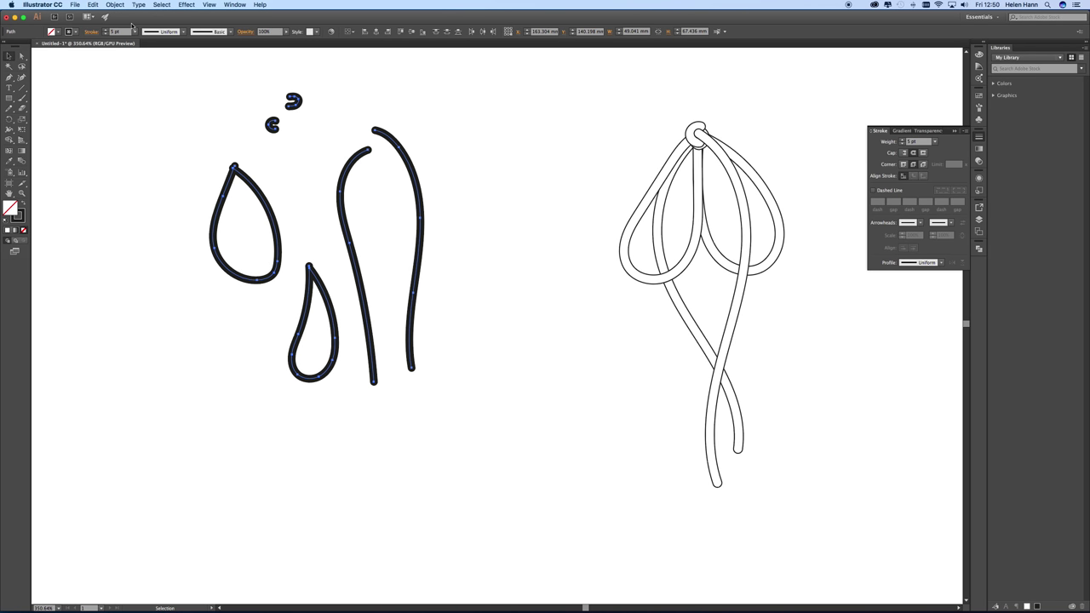
- Outline the strokes, swap to white fill with a 0.5 pt round-cap black outline, then deselect
left_click(114, 5)
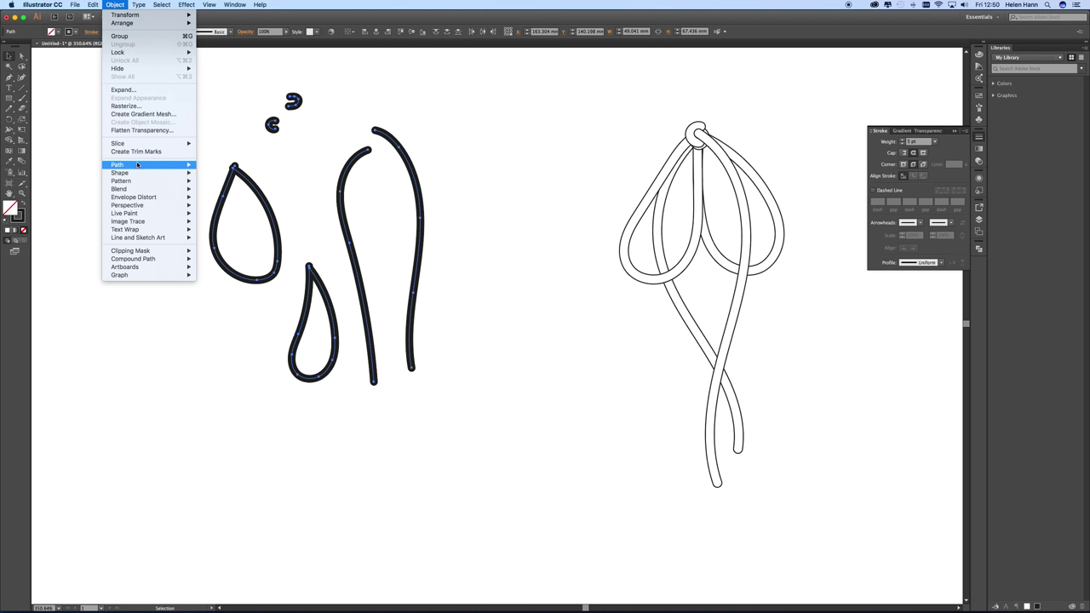
mouse_move(136, 164)
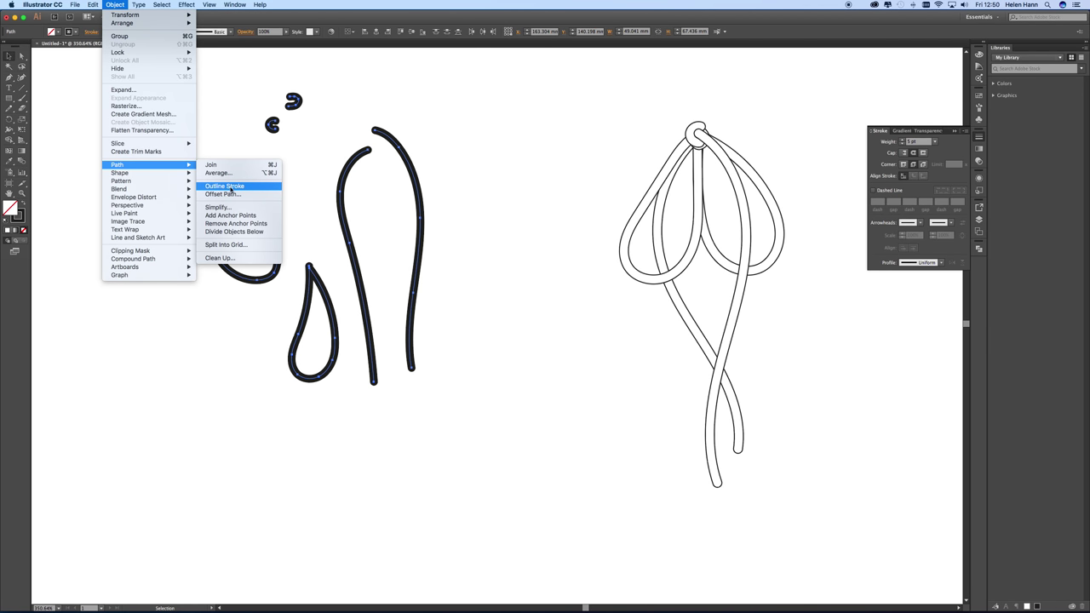
left_click(214, 187)
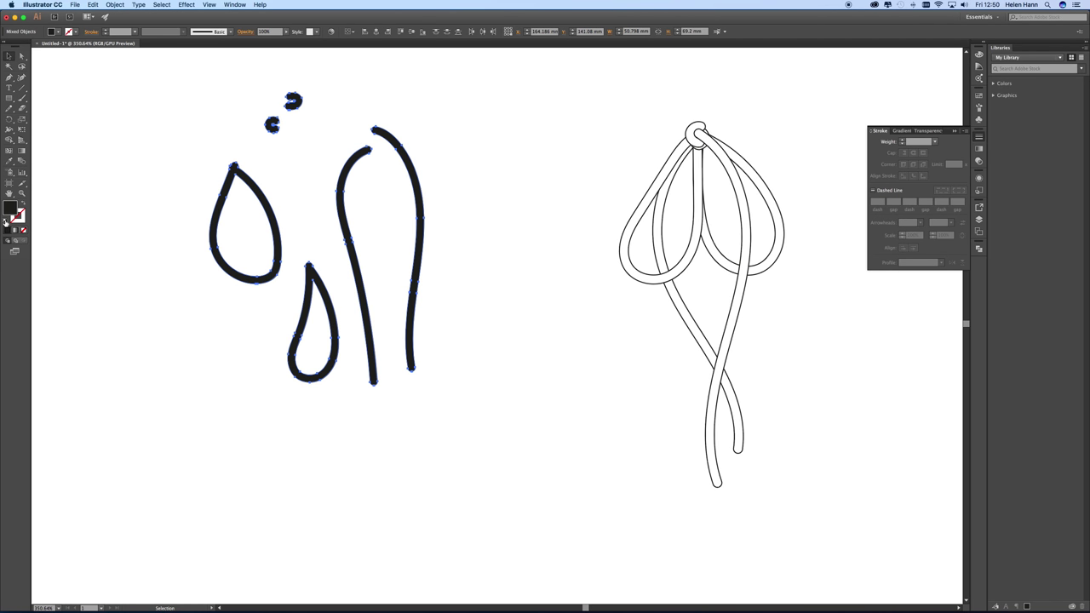
left_click(8, 221)
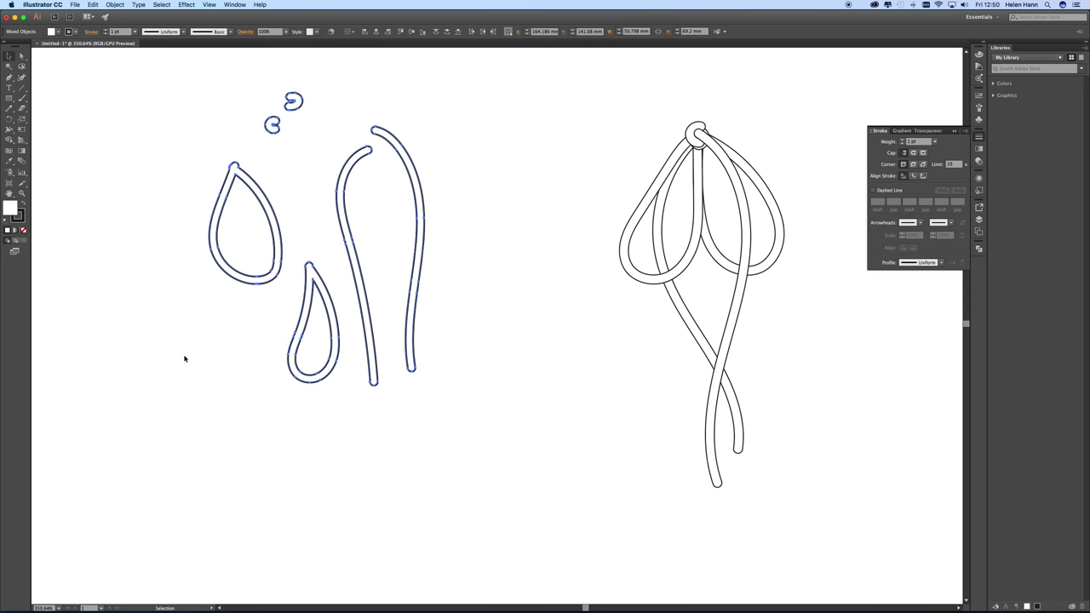
left_click(913, 153)
left_click(934, 141)
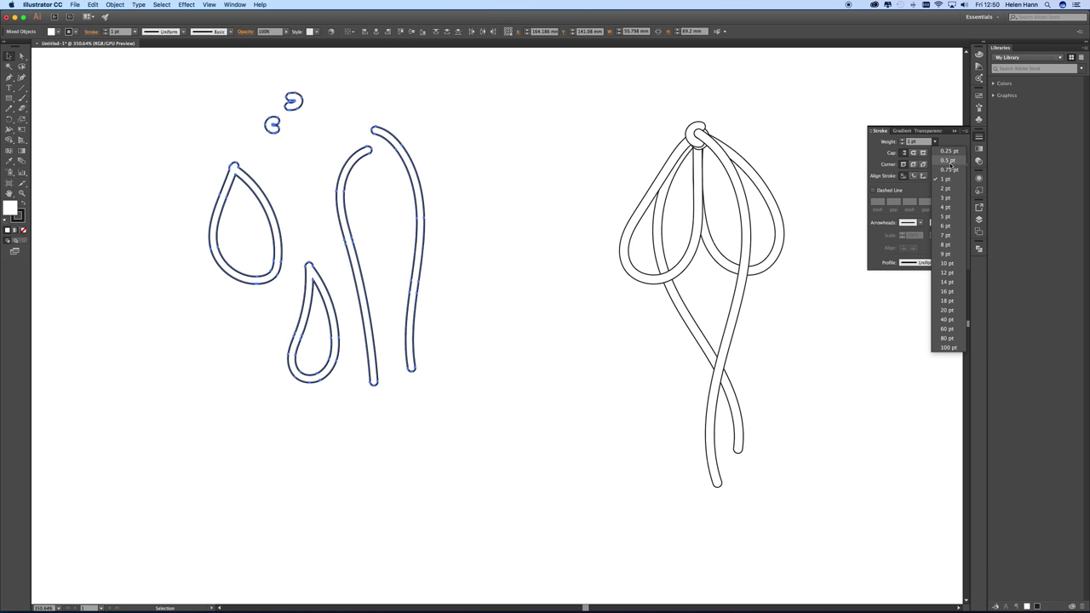
left_click(948, 160)
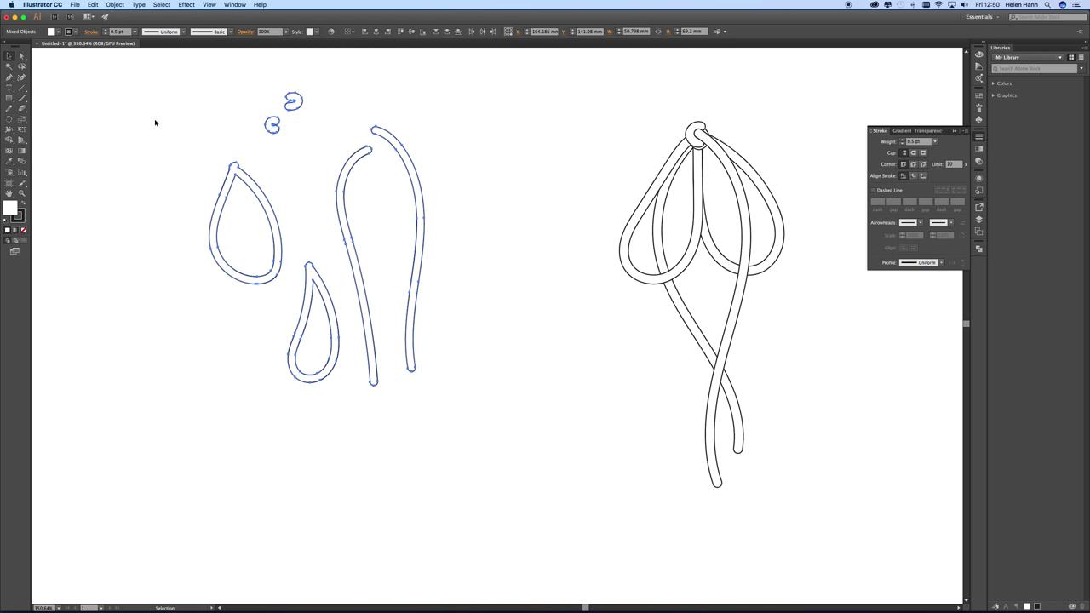
left_click(214, 153)
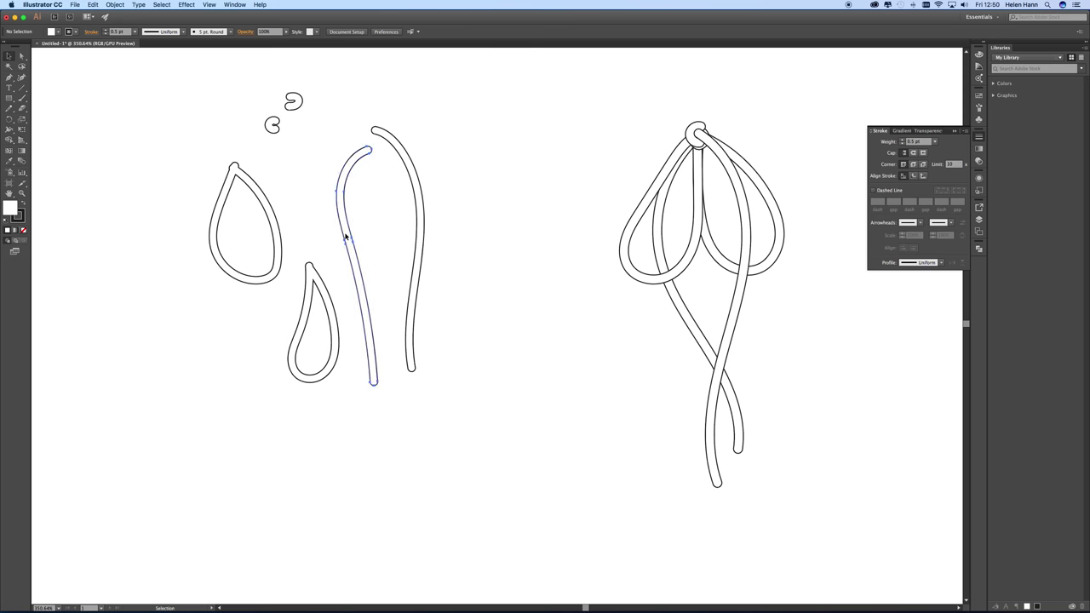
- Move both tails side by side to the lower left and lay both teardrop loops over their tops
left_click_drag(346, 236, 175, 388)
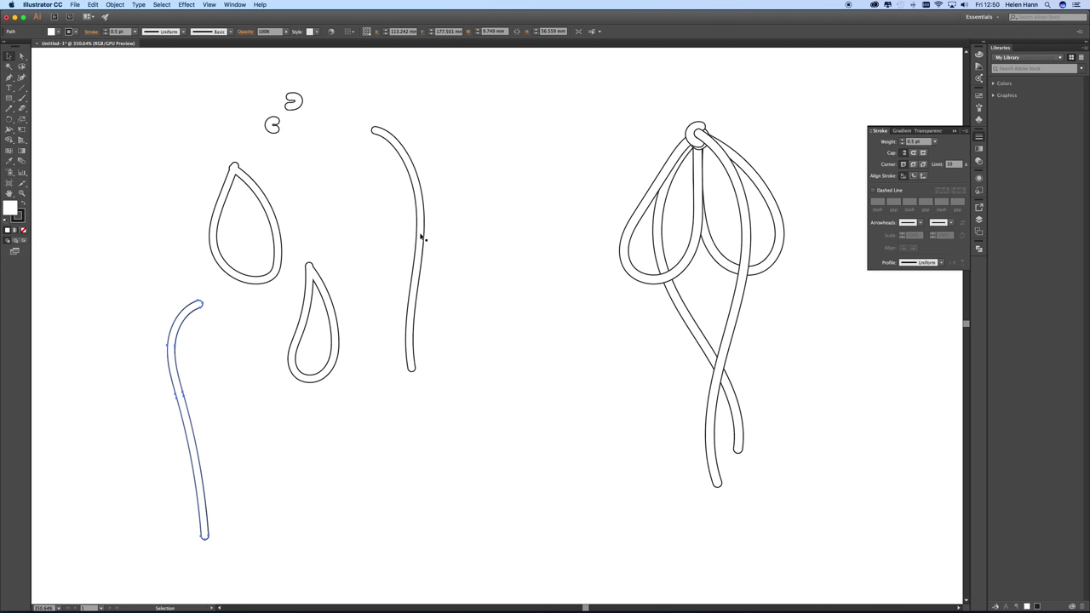
mouse_move(418, 235)
left_mouse_down()
mouse_move(232, 452)
mouse_move(243, 413)
left_mouse_up()
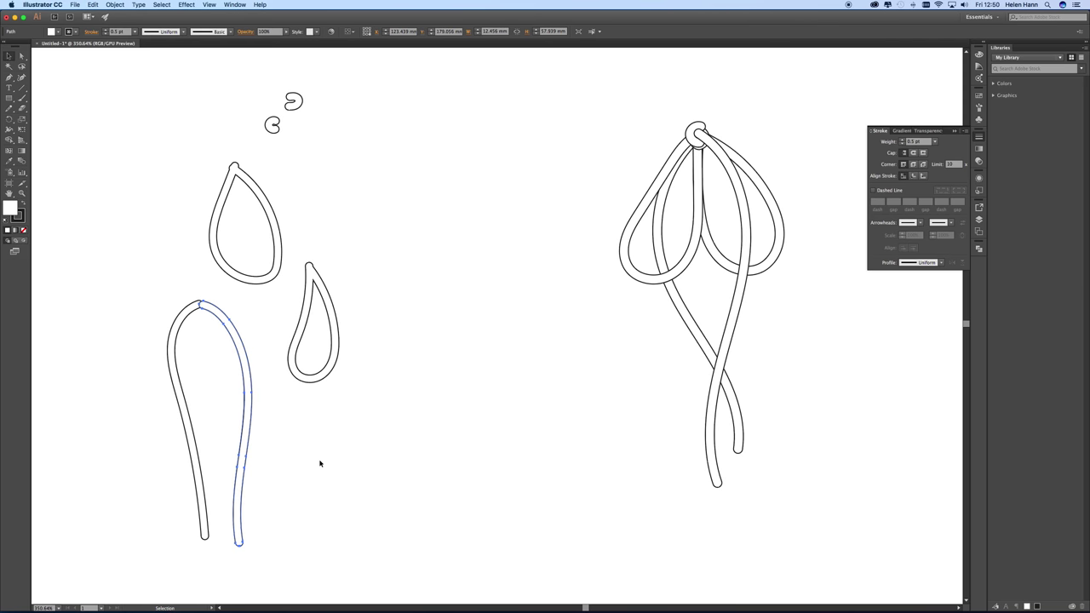
left_click_drag(307, 339, 195, 375)
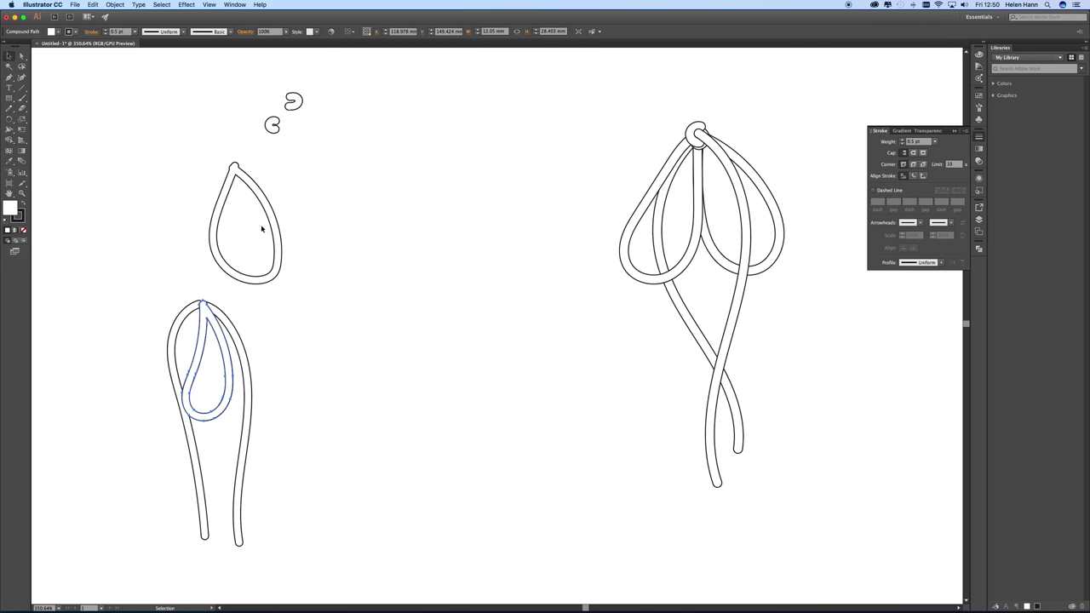
mouse_move(275, 224)
left_mouse_down()
mouse_move(233, 243)
mouse_move(214, 378)
mouse_move(243, 369)
left_mouse_up()
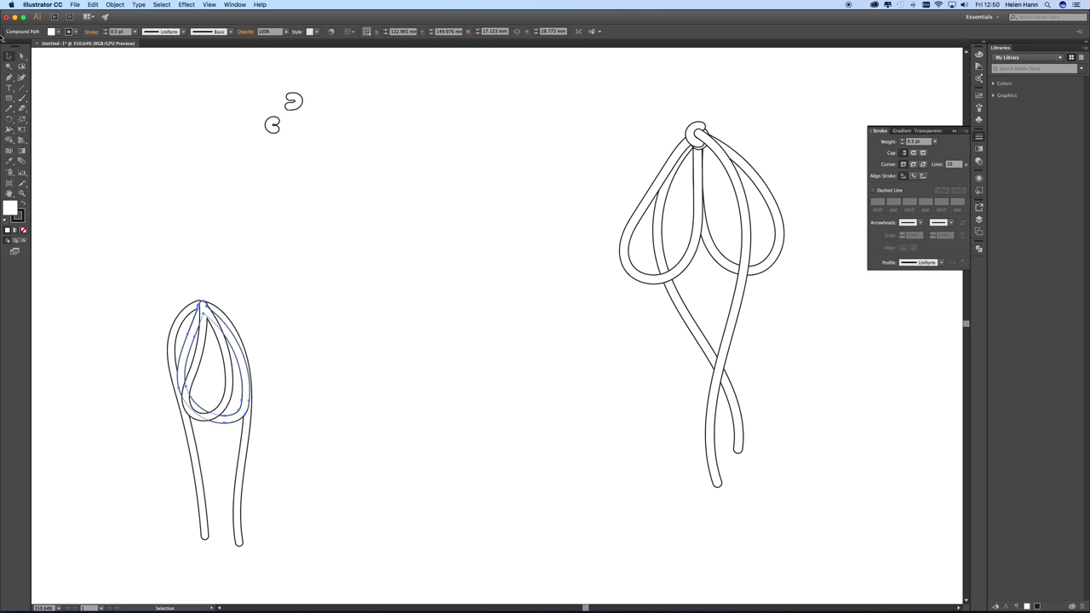
- Rotate the two teardrop loops outward left and right, then drag the upper curl onto the lower one
left_click(10, 119)
mouse_move(201, 304)
left_mouse_down()
mouse_move(239, 411)
mouse_move(192, 418)
left_mouse_up()
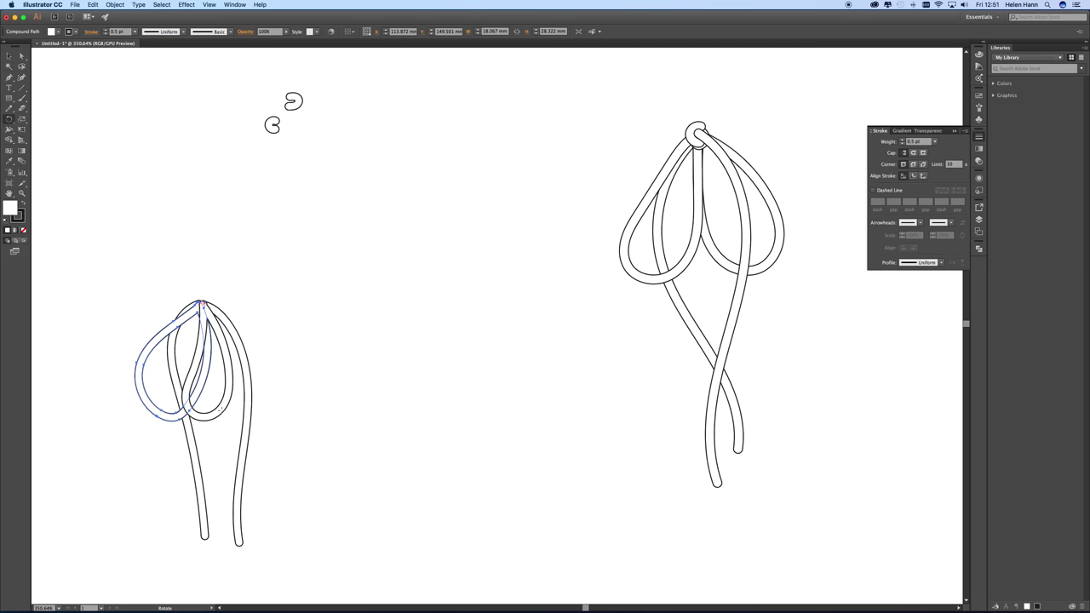
mouse_move(219, 393)
left_mouse_down()
mouse_move(214, 418)
mouse_move(236, 413)
mouse_move(252, 434)
left_mouse_up()
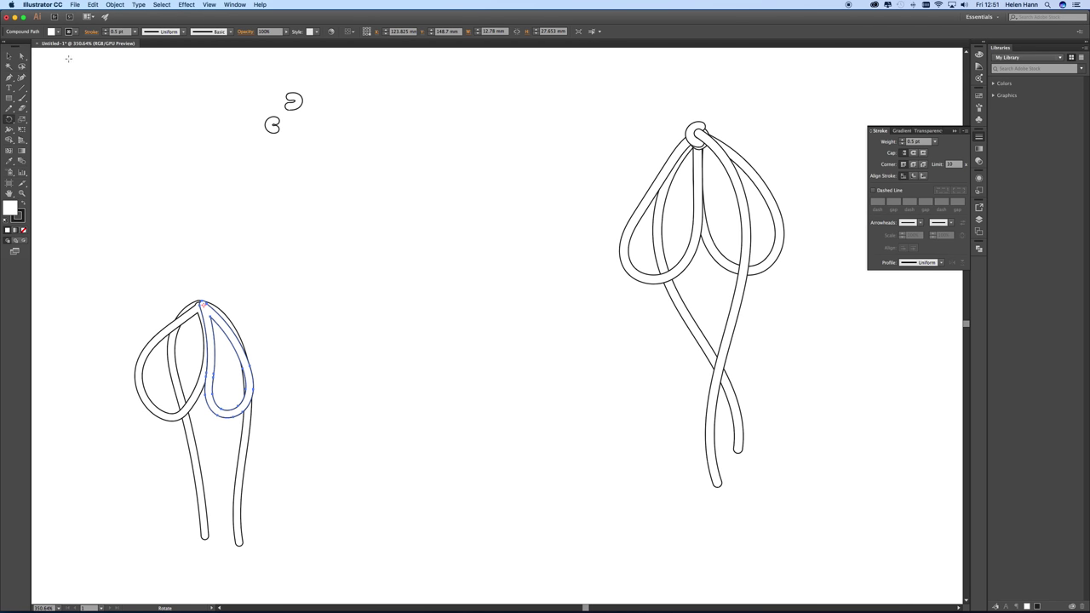
left_click(10, 56)
left_click_drag(292, 102, 278, 133)
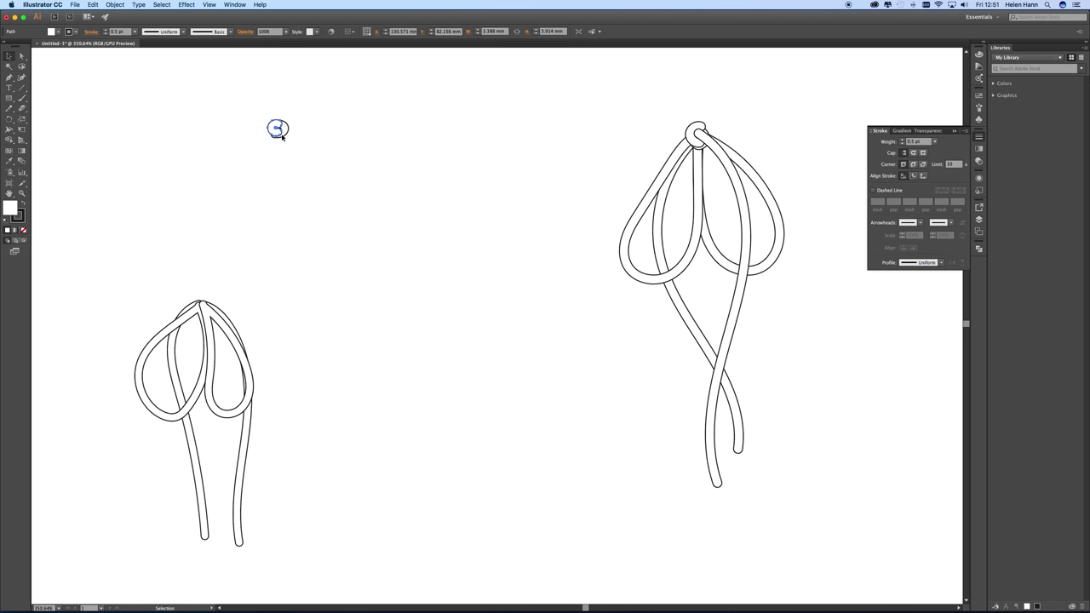
- Move the overlapped curls onto the top of the loops where they meet as the knot
left_click(289, 145)
left_click_drag(282, 128, 286, 125)
left_click(294, 149)
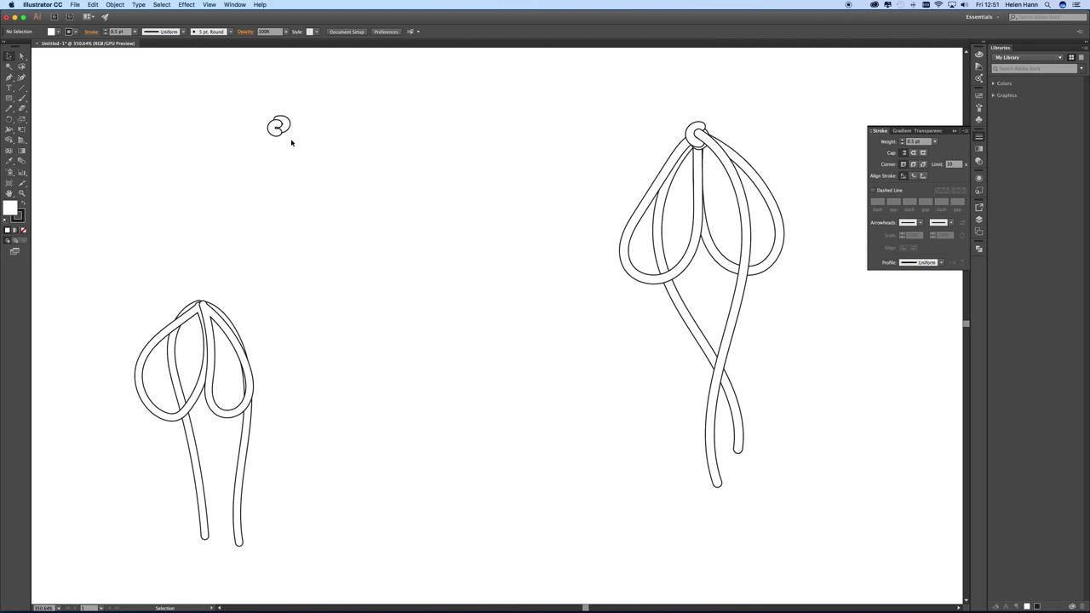
mouse_move(285, 135)
left_mouse_down("alt")
mouse_move(245, 262)
mouse_move(208, 308)
left_mouse_up("alt")
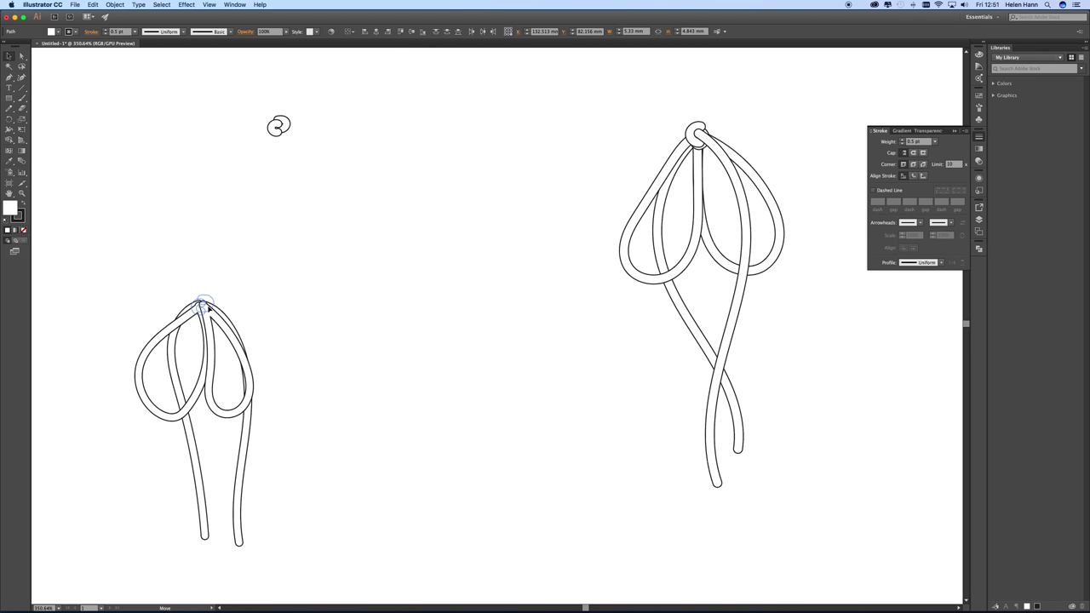
left_click(280, 311)
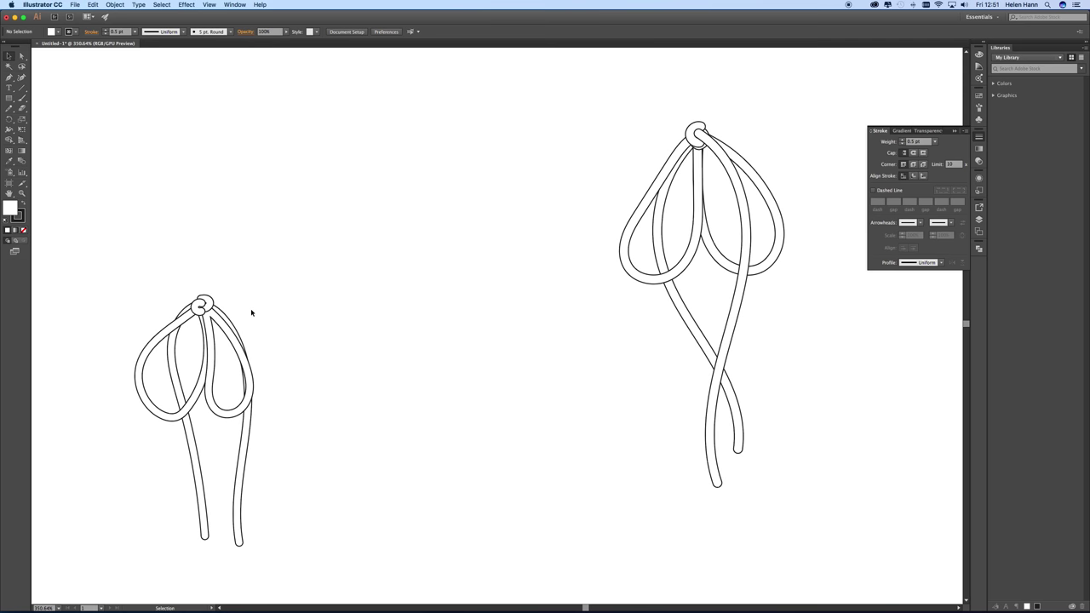
left_click(204, 311)
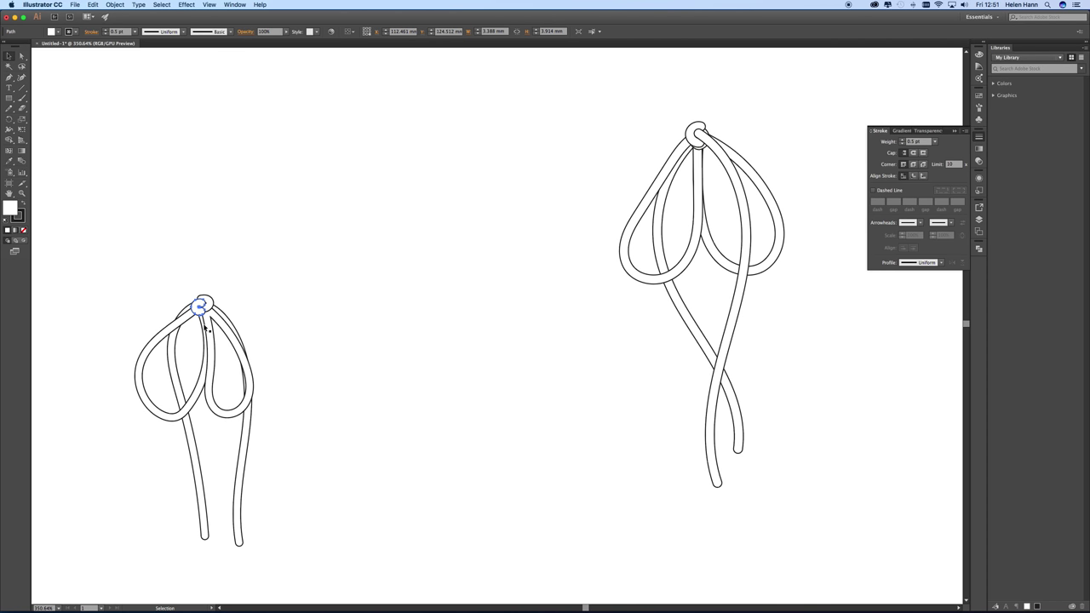
left_click(208, 328)
- Send the right loop to the back via Arrange and nudge it up slightly
right_click(208, 327)
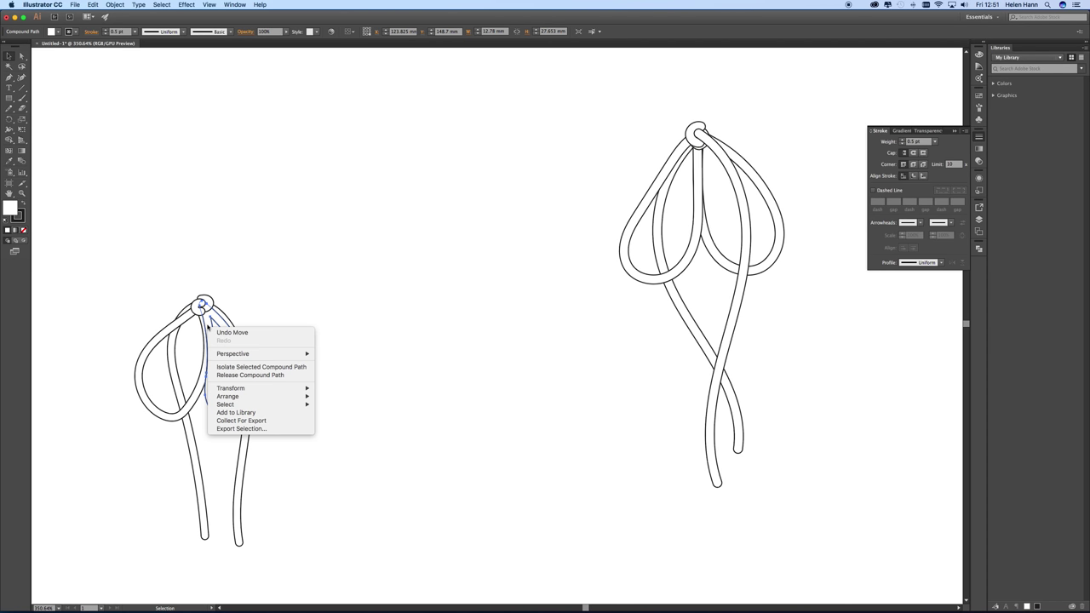
mouse_move(227, 396)
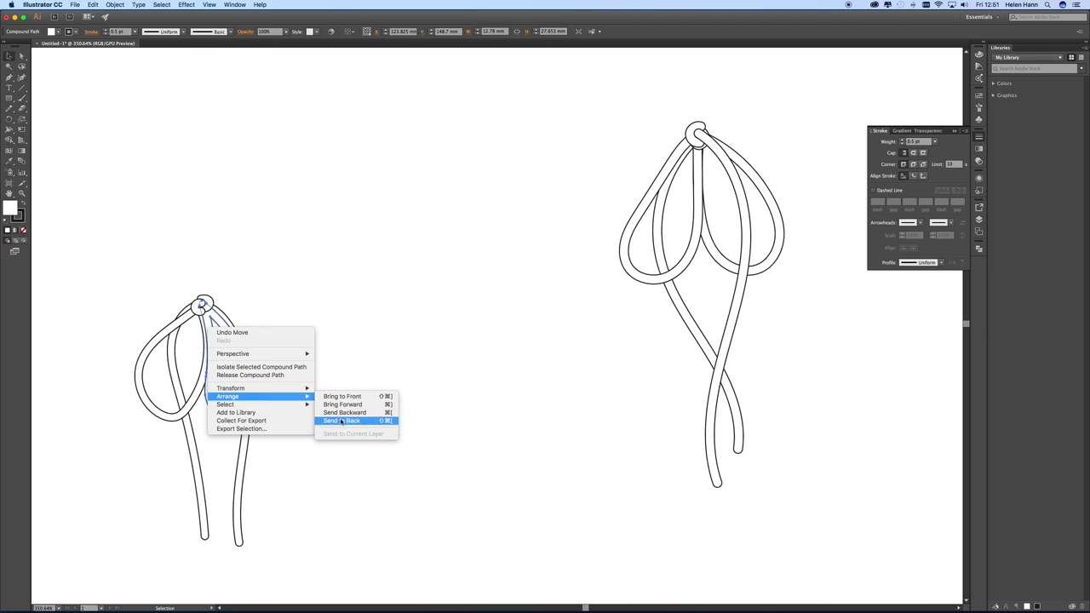
left_click(341, 405)
left_click(353, 388)
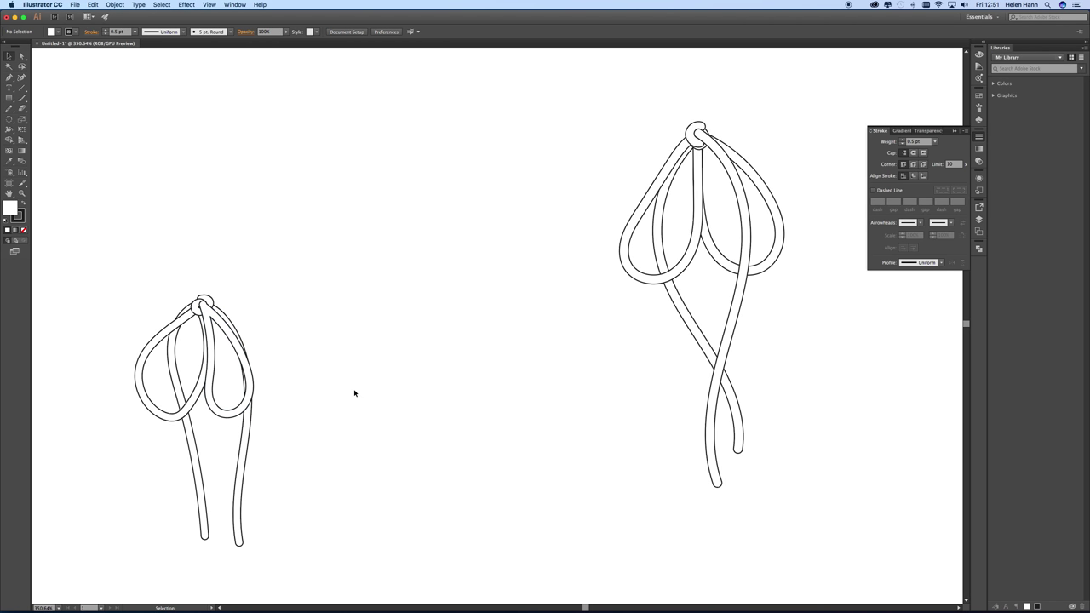
left_click_drag(214, 321, 205, 308)
left_click(209, 304)
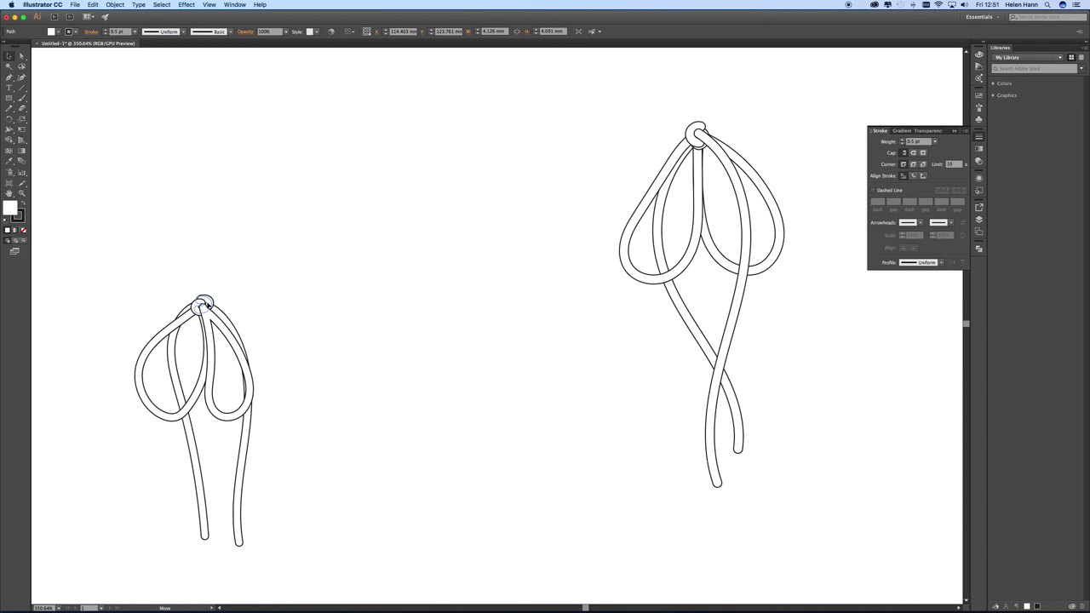
left_click(268, 315)
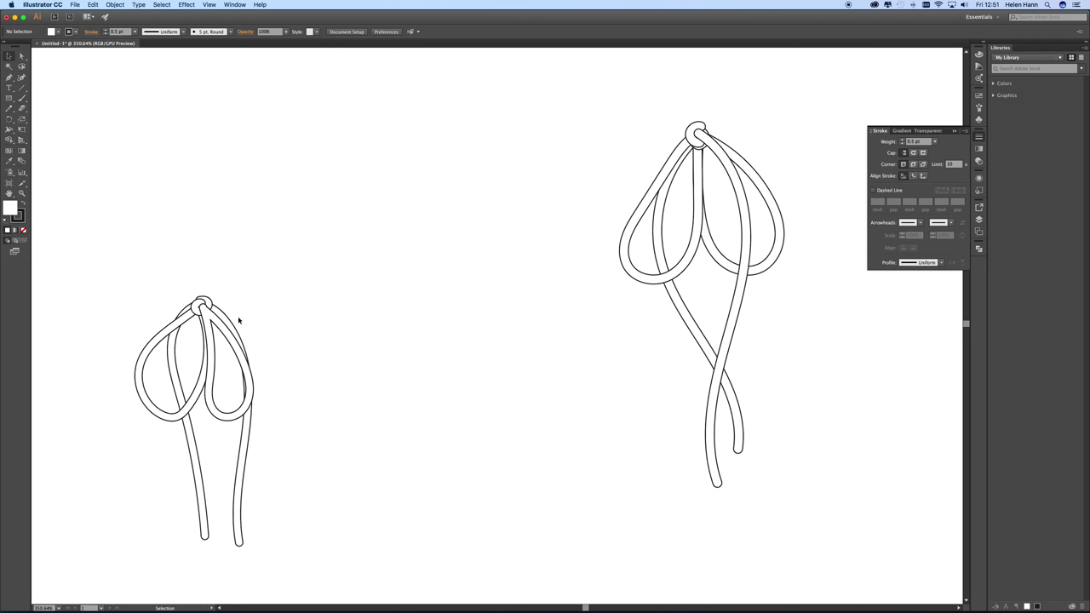
- Bring the left tail strand to the front and nudge it slightly down
left_click(184, 314)
right_click(185, 314)
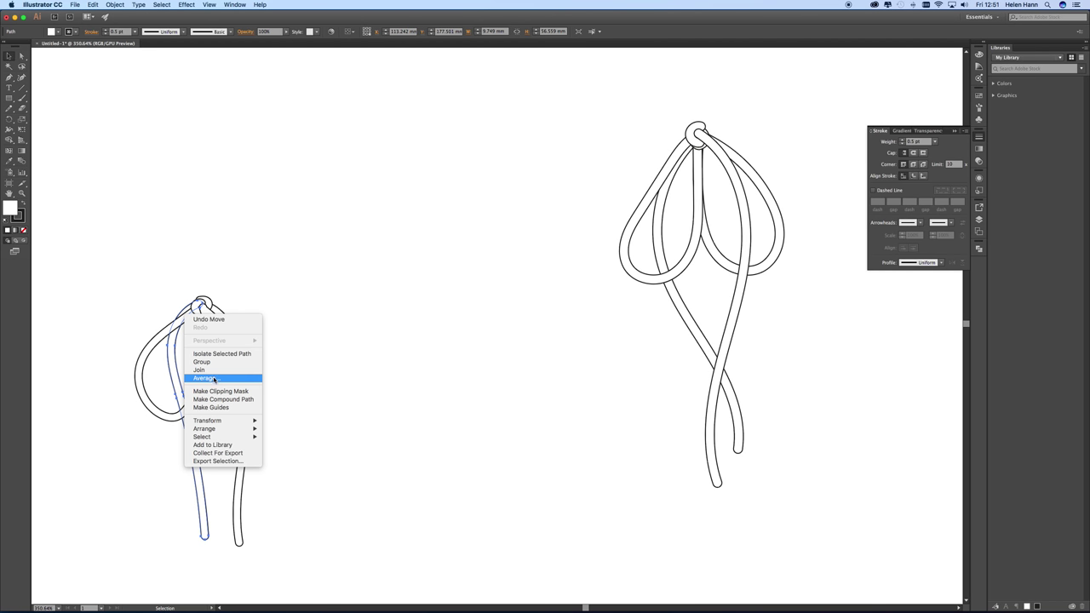
mouse_move(205, 428)
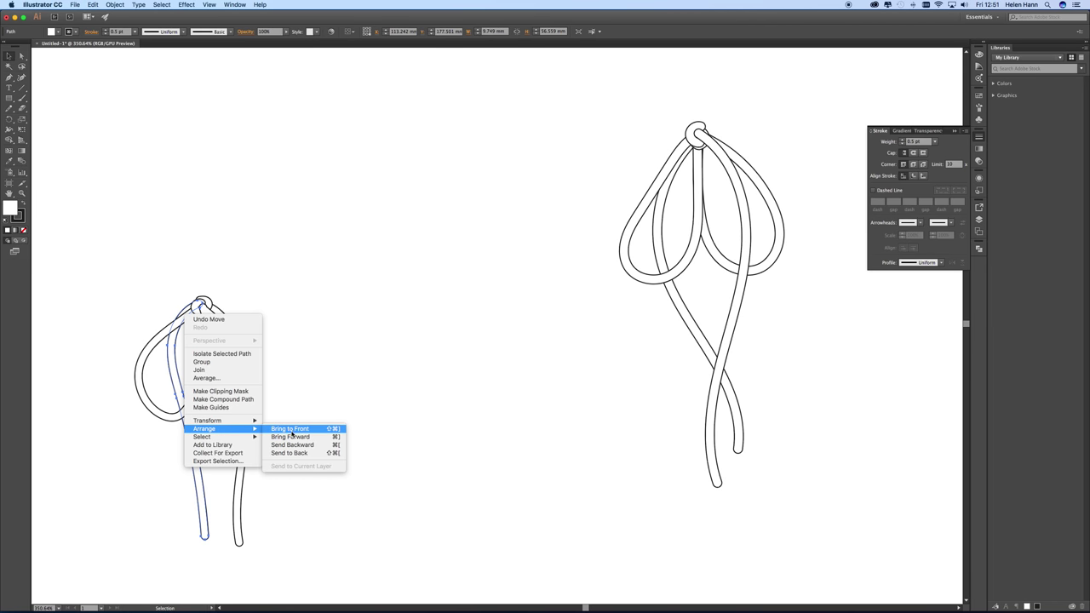
left_click(291, 430)
left_click(319, 408)
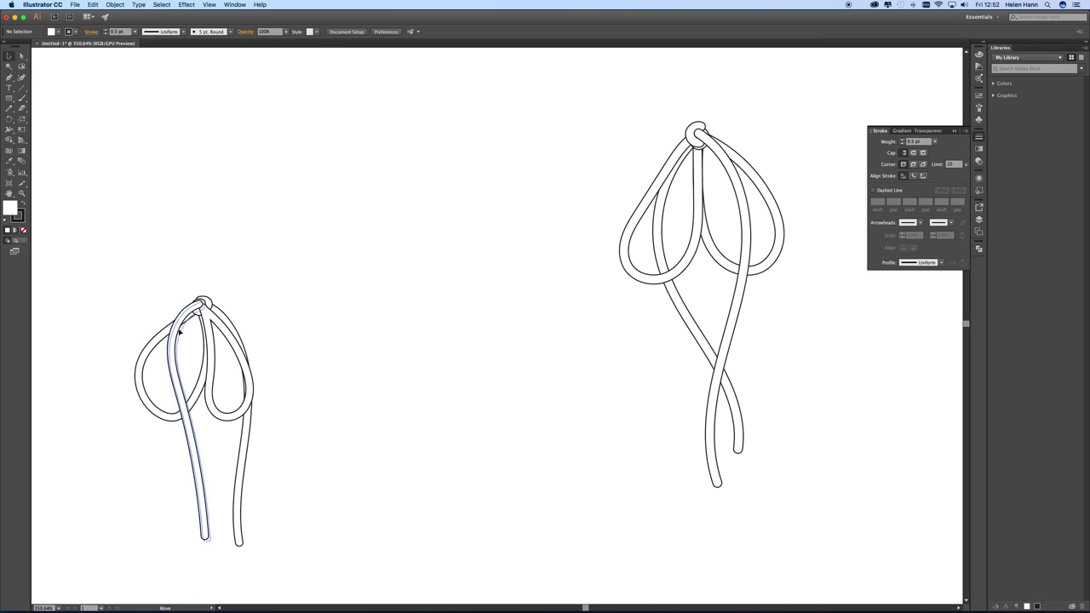
left_click_drag(177, 328, 180, 333)
left_click(326, 346)
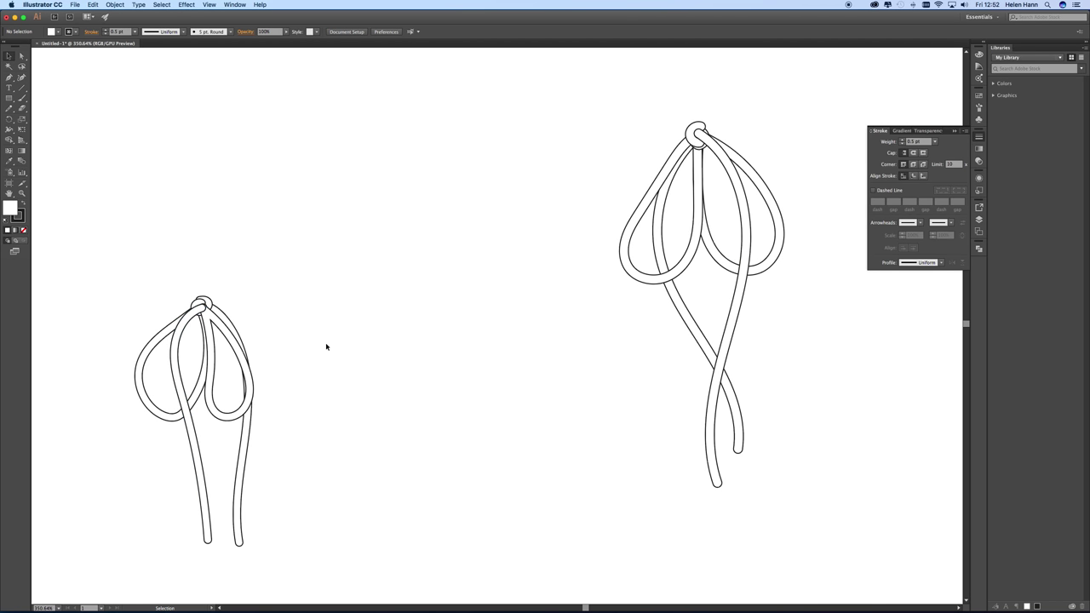
- Send the left tail strand to the back with Arrange > Send to Back
left_click(180, 348)
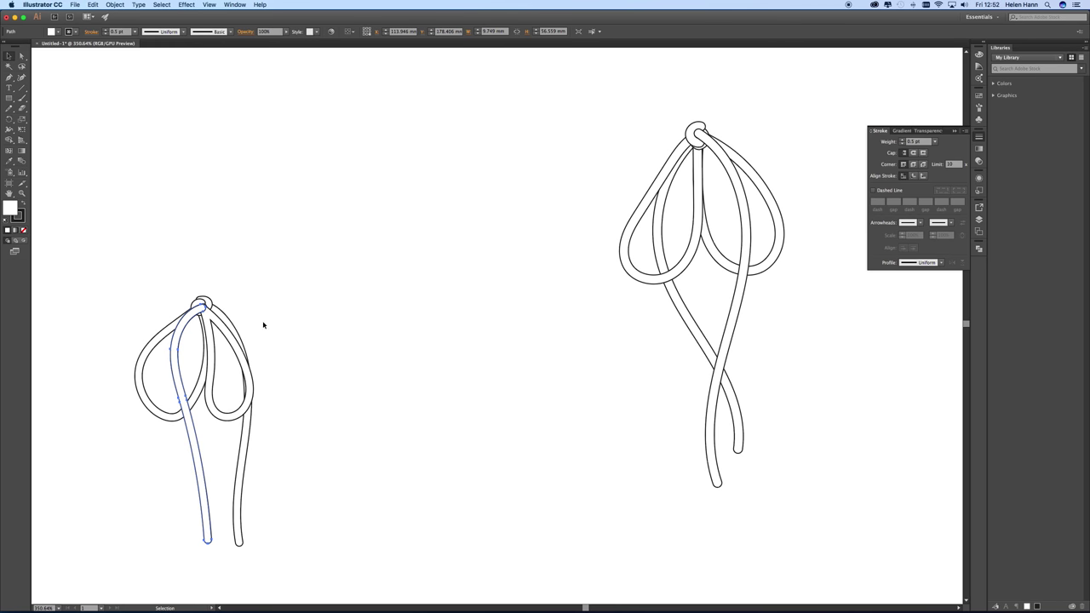
right_click(356, 312)
mouse_move(376, 427)
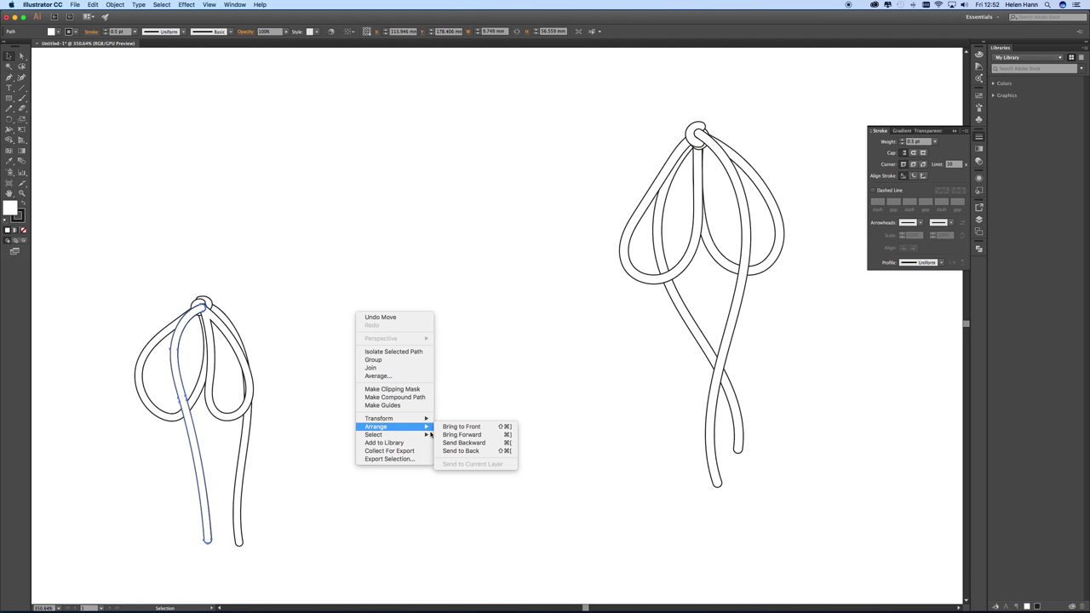
left_click(458, 451)
left_click(361, 388)
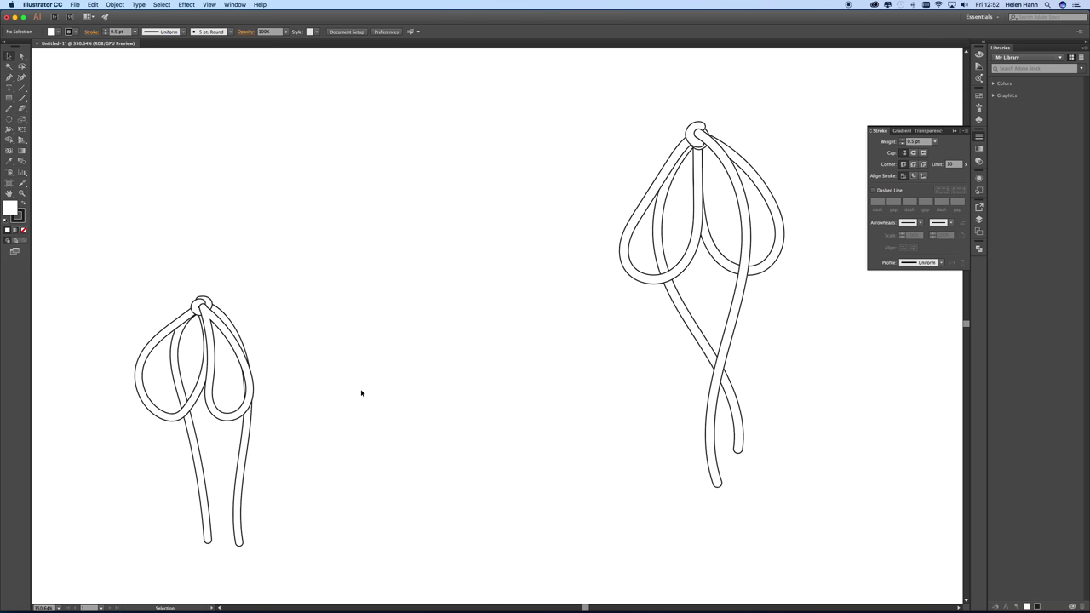
- Send the left loop to the back behind the tails and other loop
left_click(187, 413)
right_click(333, 351)
mouse_move(353, 420)
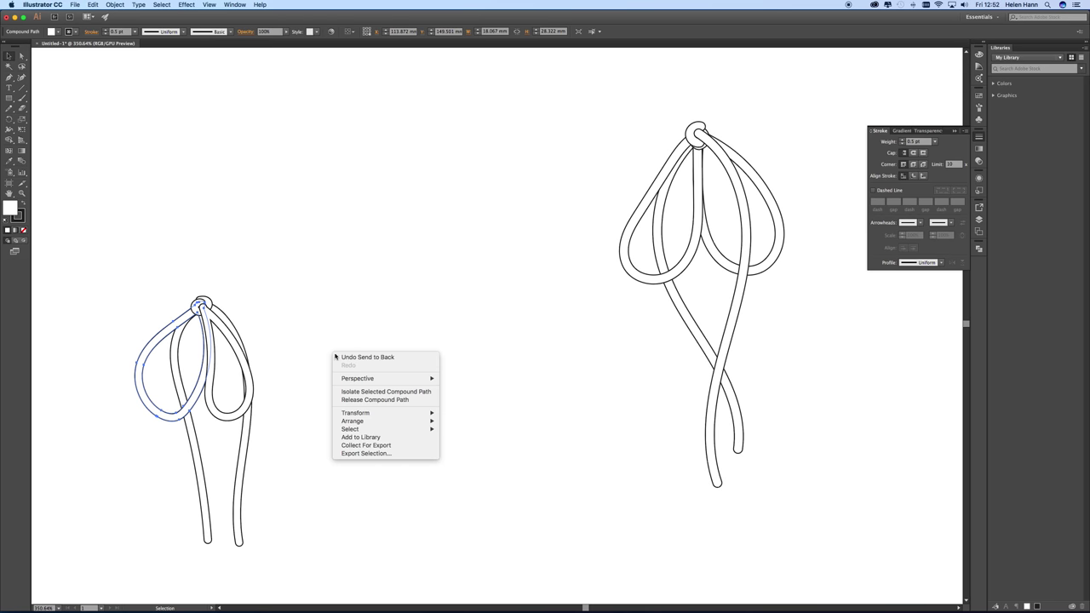
left_click(492, 447)
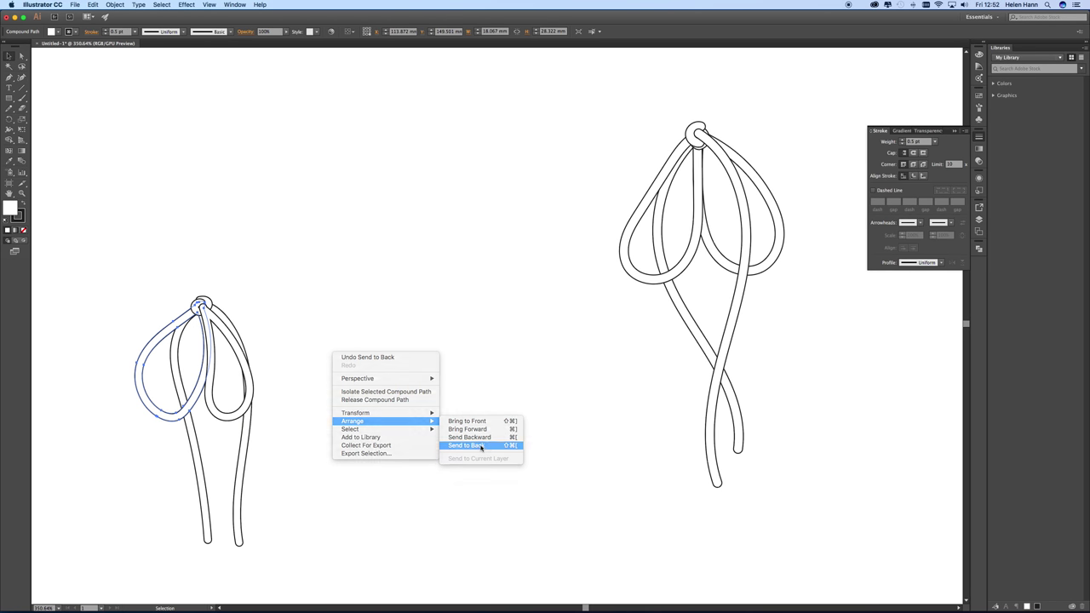
left_click(308, 390)
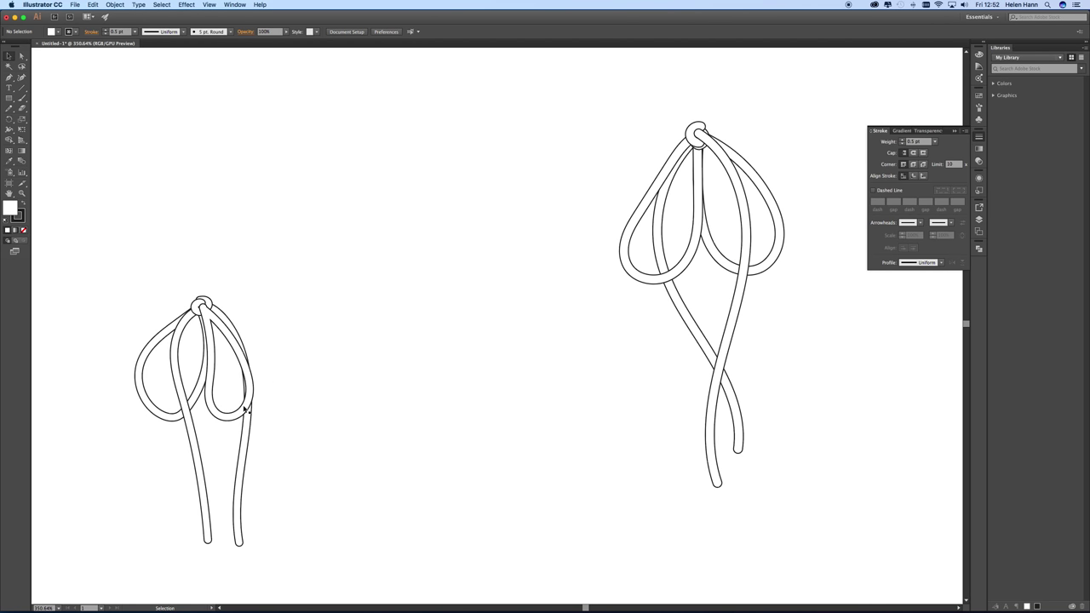
left_click(246, 409)
- Rotate the right inner loop clockwise around the knot so both loops fan evenly
key("r")
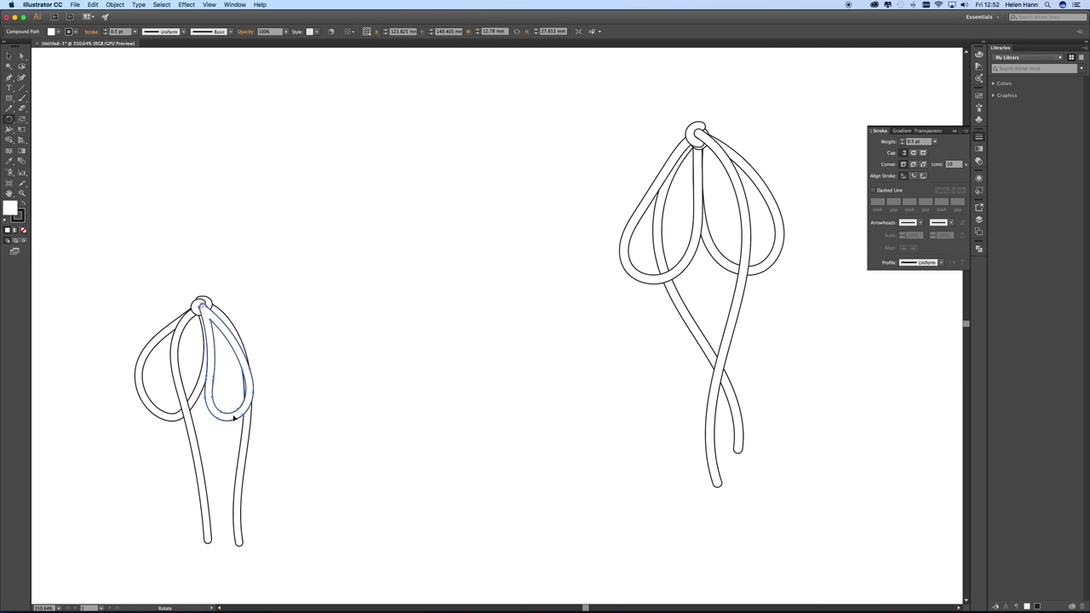
left_click_drag(236, 414, 268, 410)
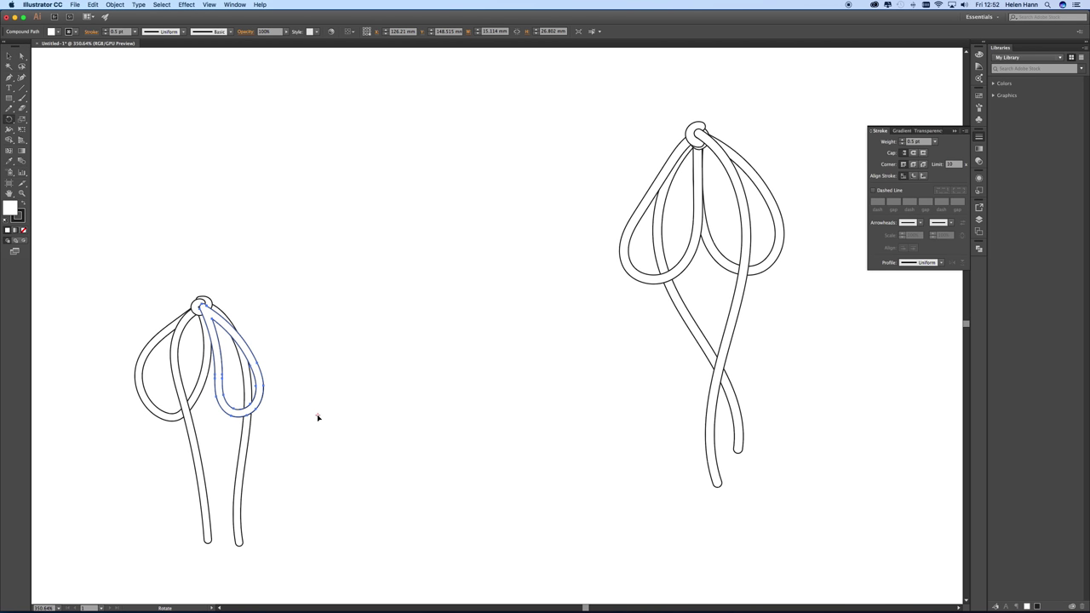
left_click(9, 56)
left_click(122, 206)
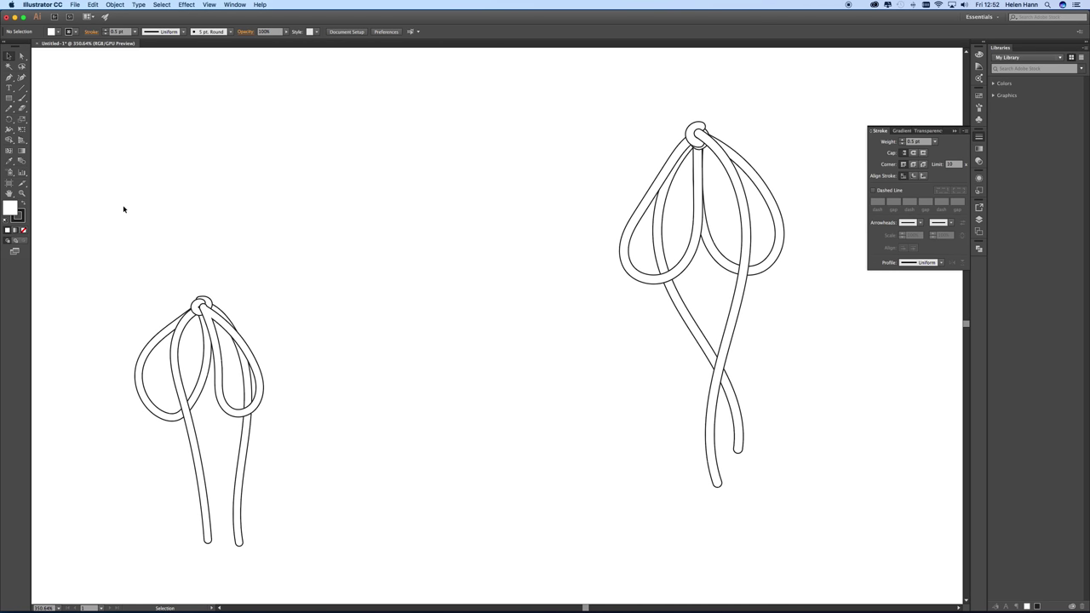
- Marquee-select all paths of the left bow and group them
left_click_drag(102, 274, 340, 521)
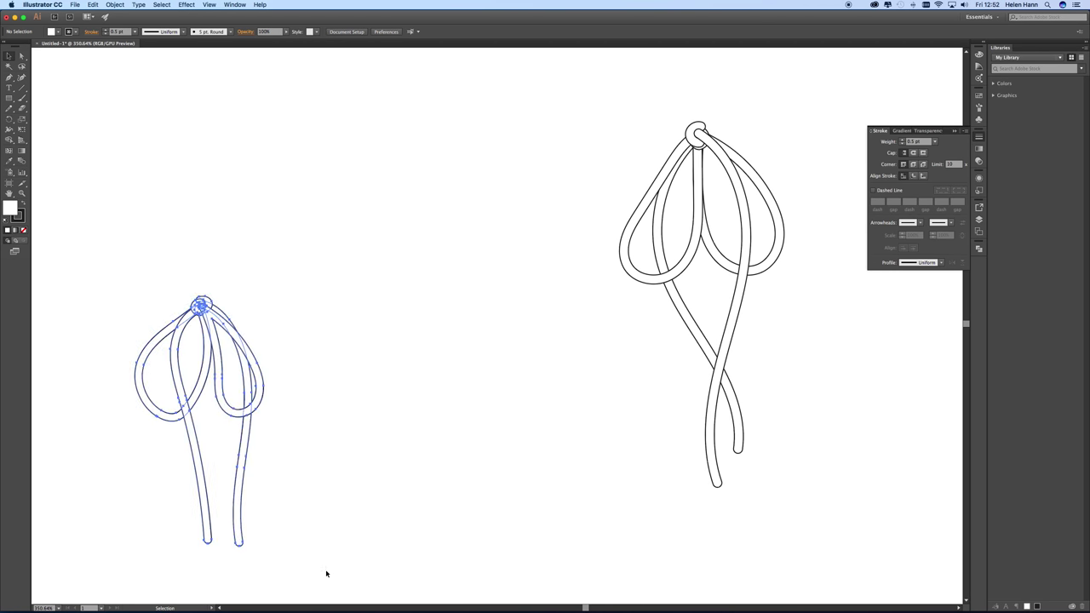
right_click(352, 318)
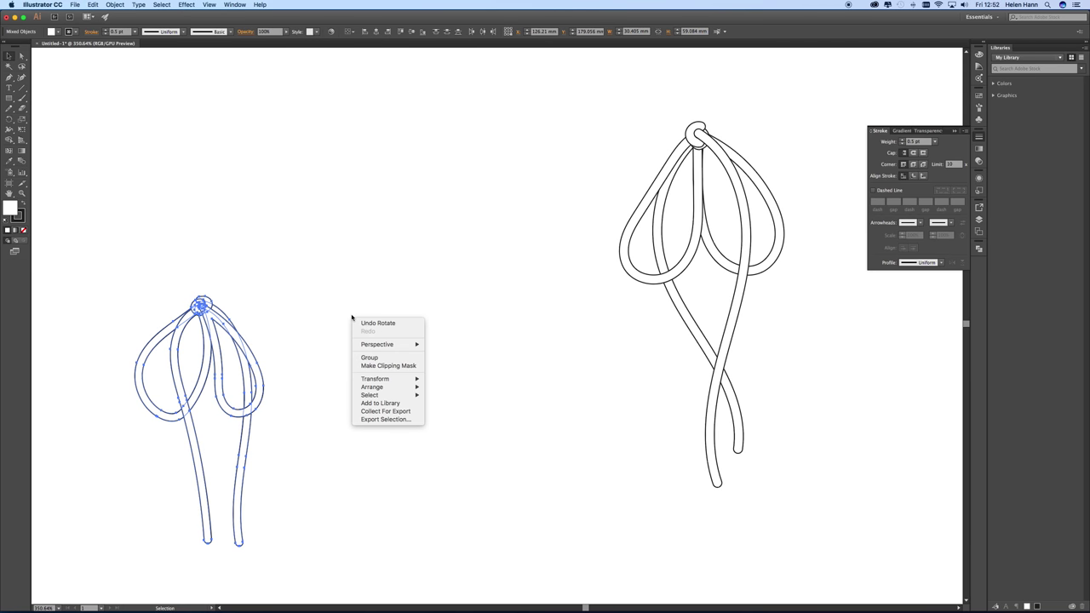
left_click(386, 357)
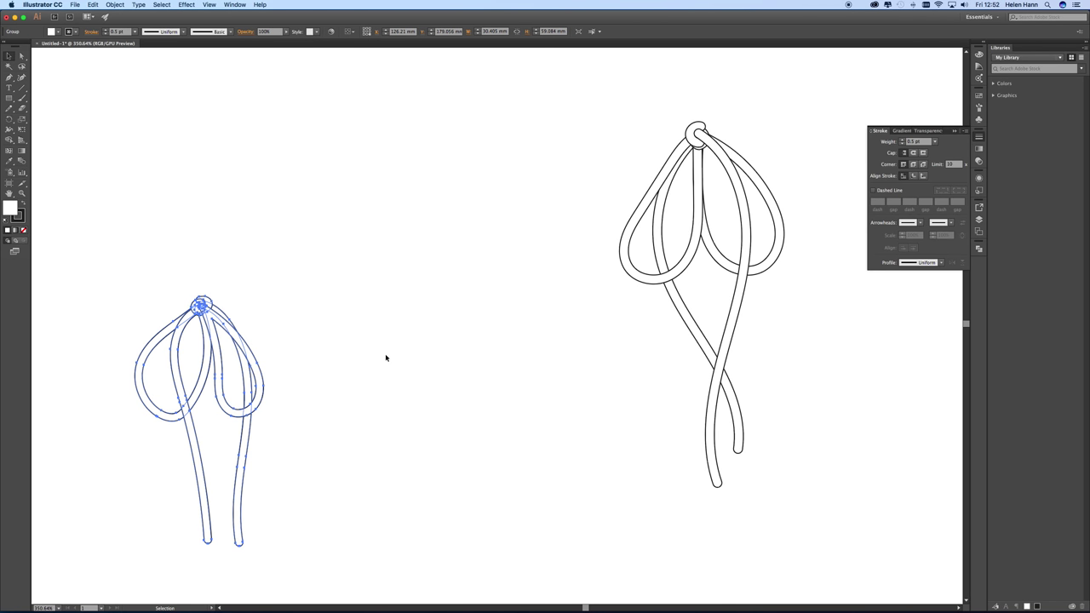
- Delete all default symbols from the Symbols panel
left_click(978, 120)
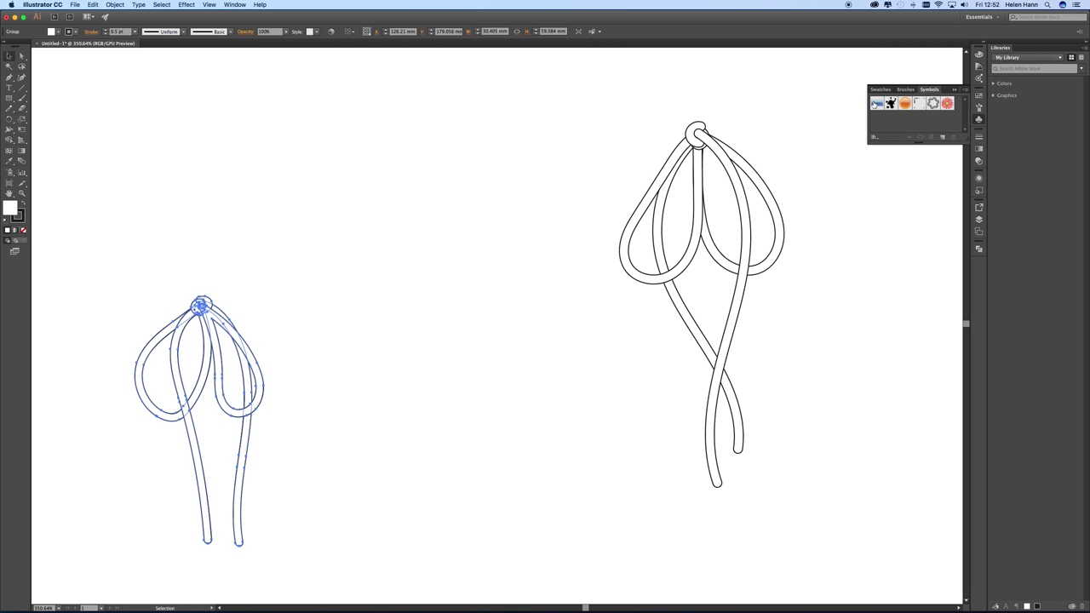
left_click(876, 103)
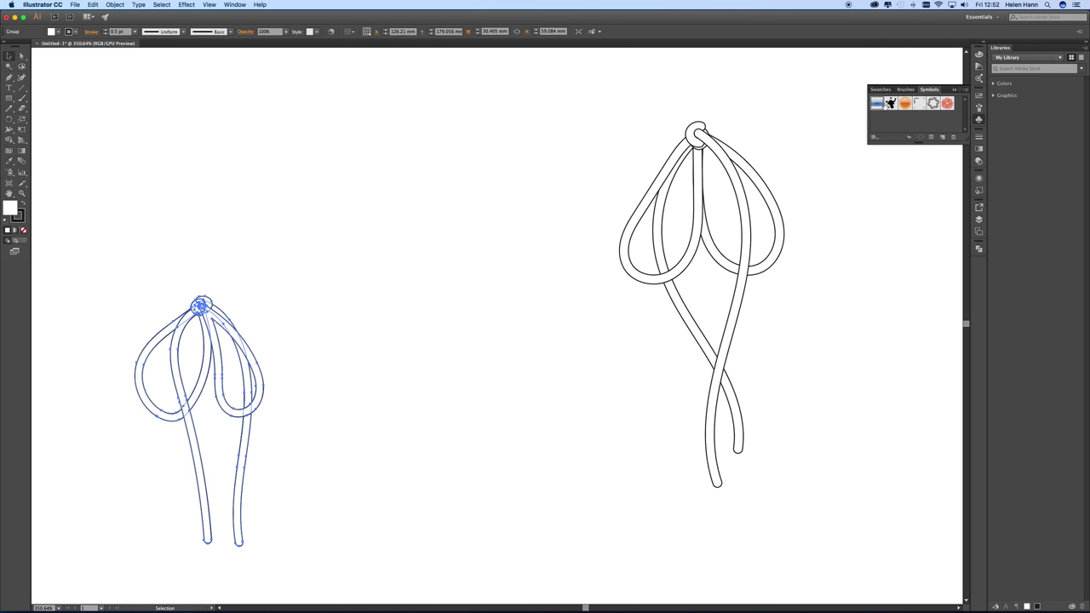
left_click(946, 104, "shift")
left_click(953, 137)
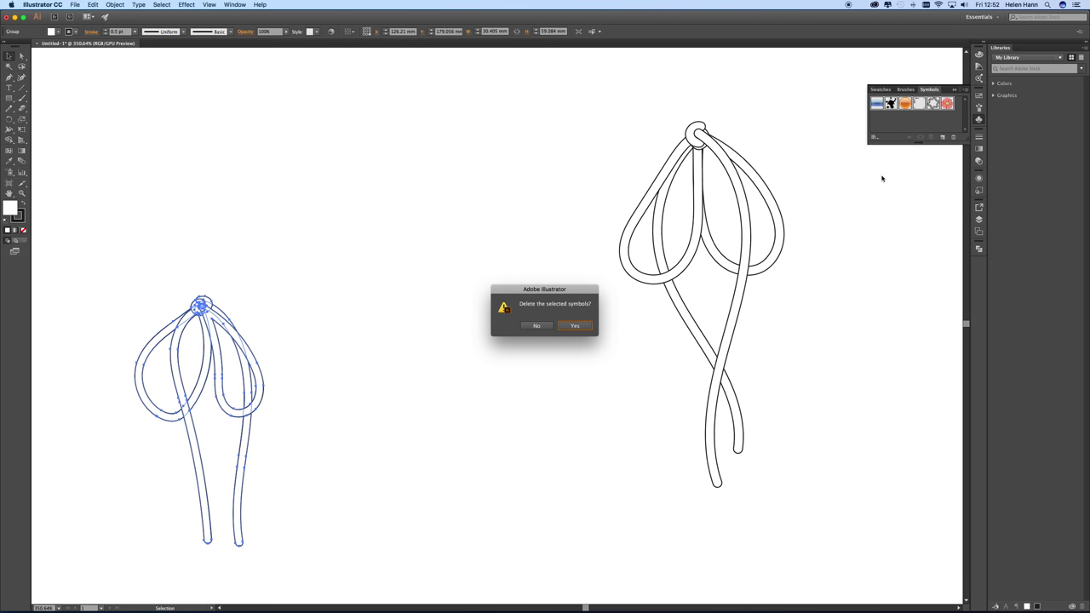
left_click(576, 326)
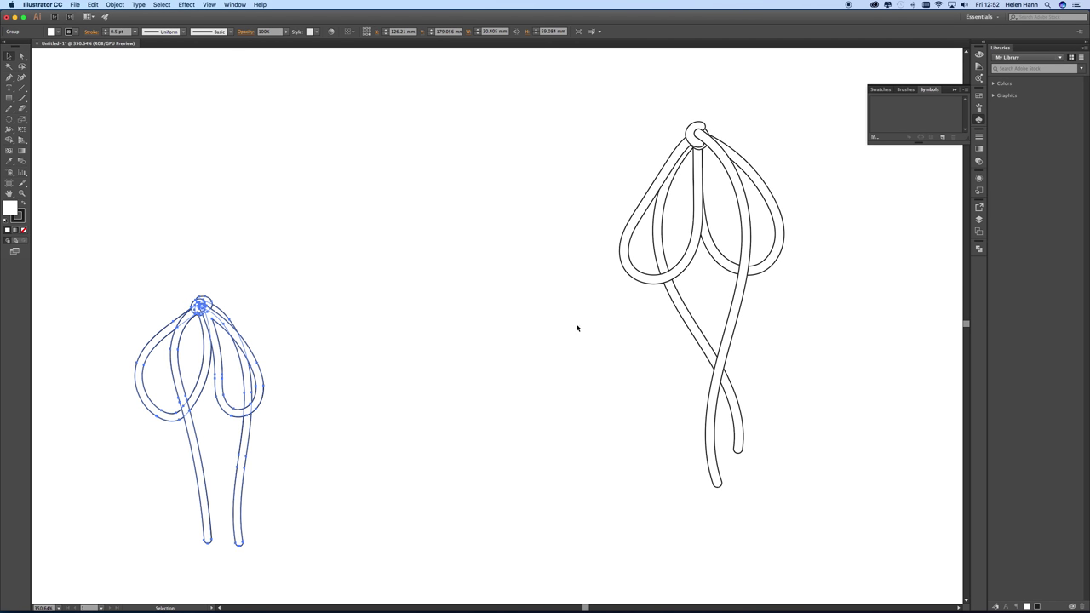
- Create a new symbol from the grouped bow named 'Cord Bow'
left_click(942, 137)
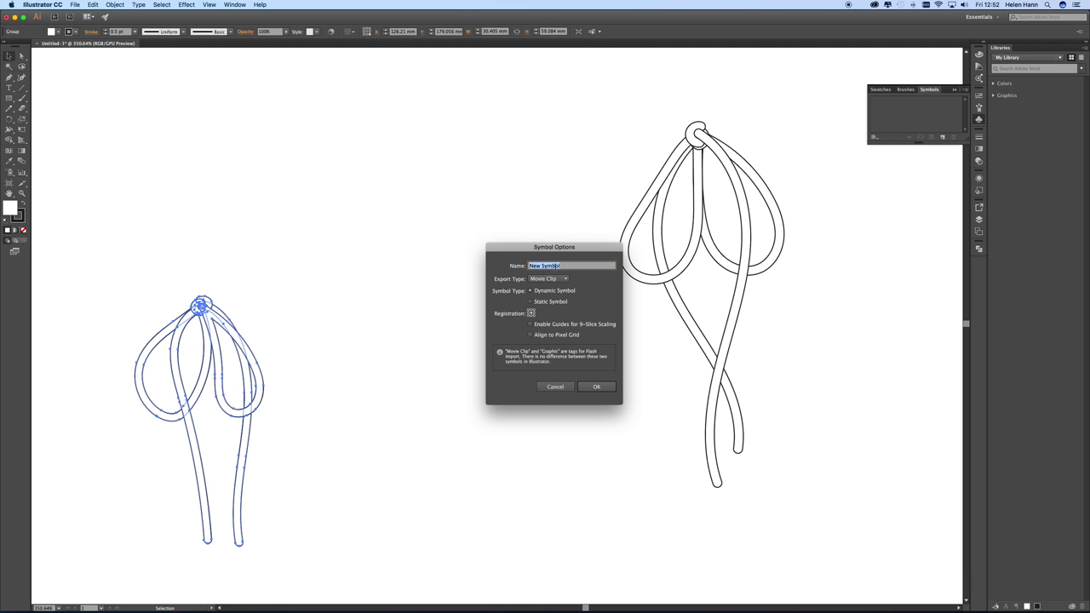
type("Cor")
type("d Bow")
left_click(596, 387)
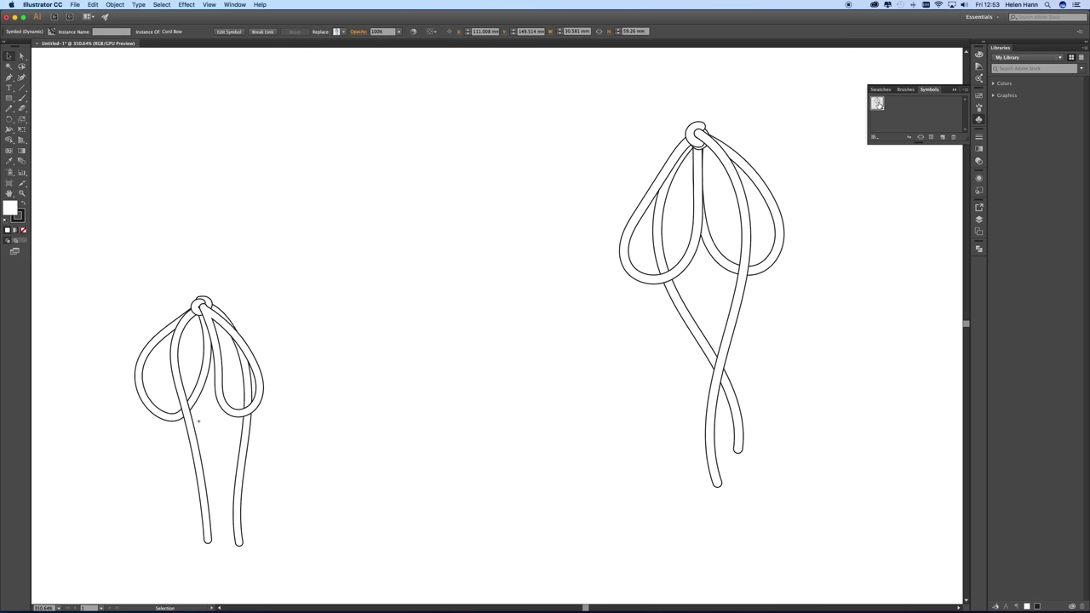
- Drag three Cord Bow instances onto the canvas: top centre, mid-canvas, and one moved up between the bows
left_click_drag(877, 103, 440, 177)
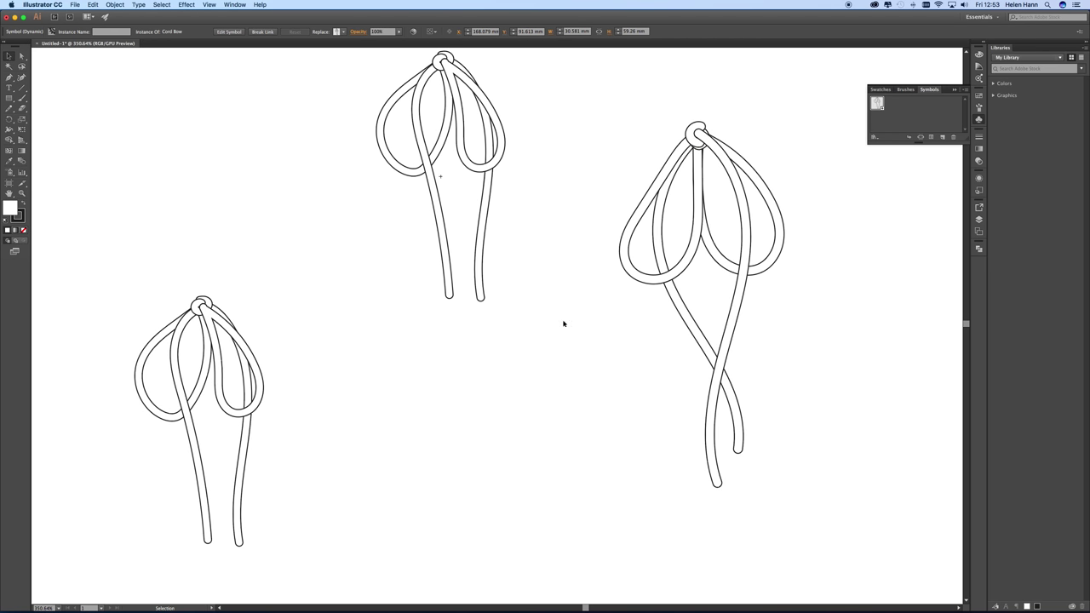
left_click_drag(877, 103, 557, 379)
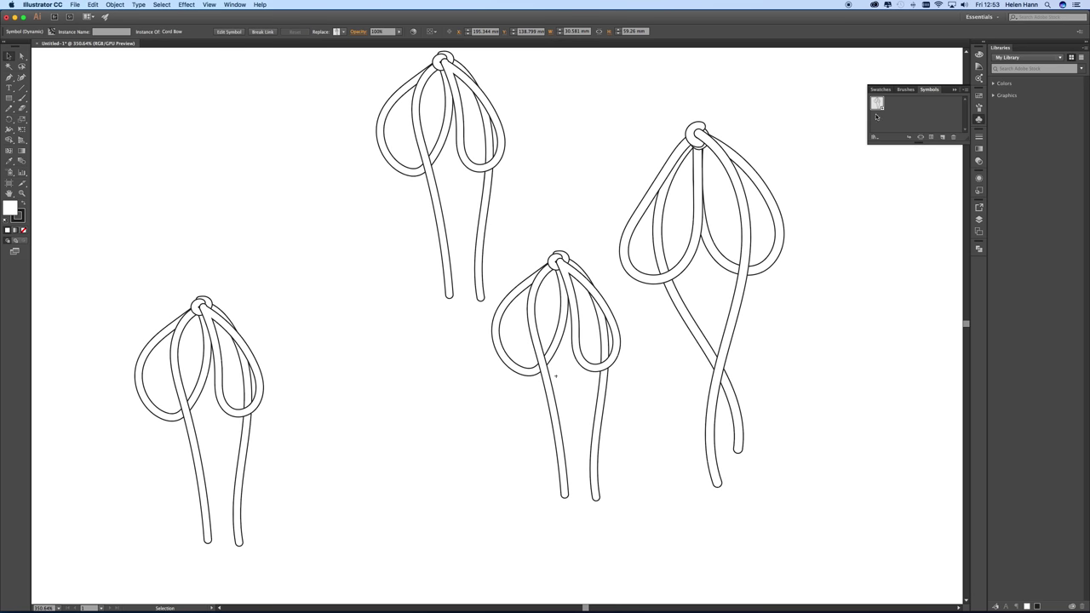
mouse_move(877, 103)
left_mouse_down()
mouse_move(357, 436)
mouse_move(368, 428)
left_mouse_up()
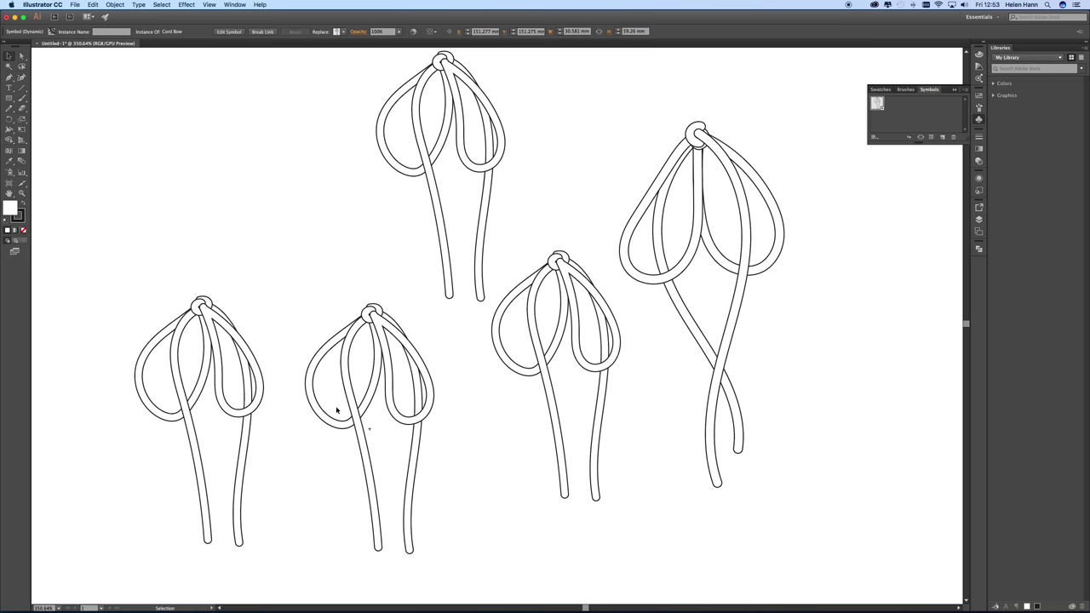
left_click_drag(357, 423, 326, 302)
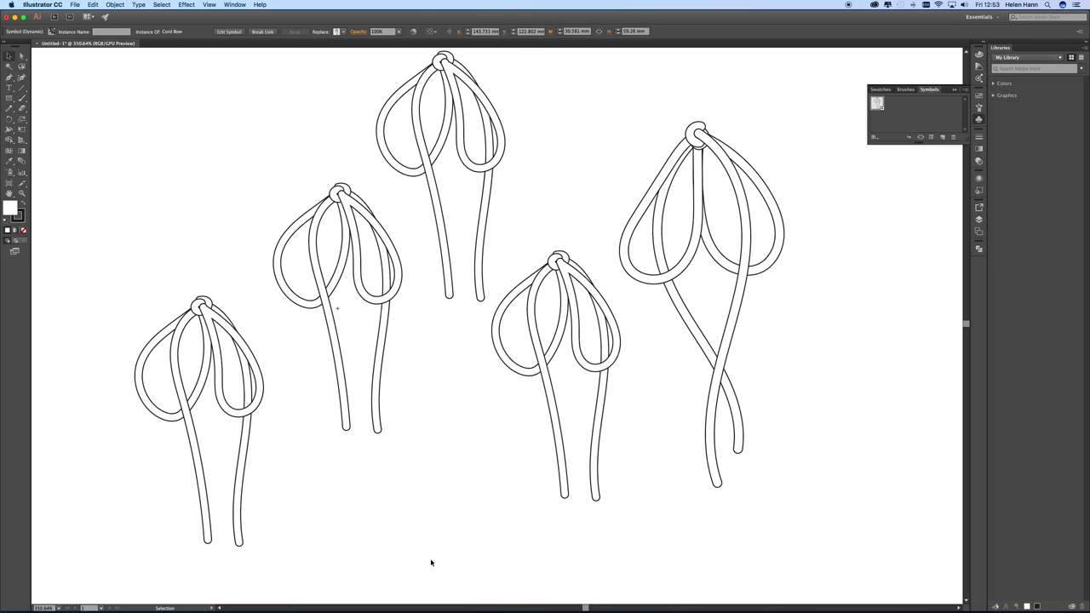